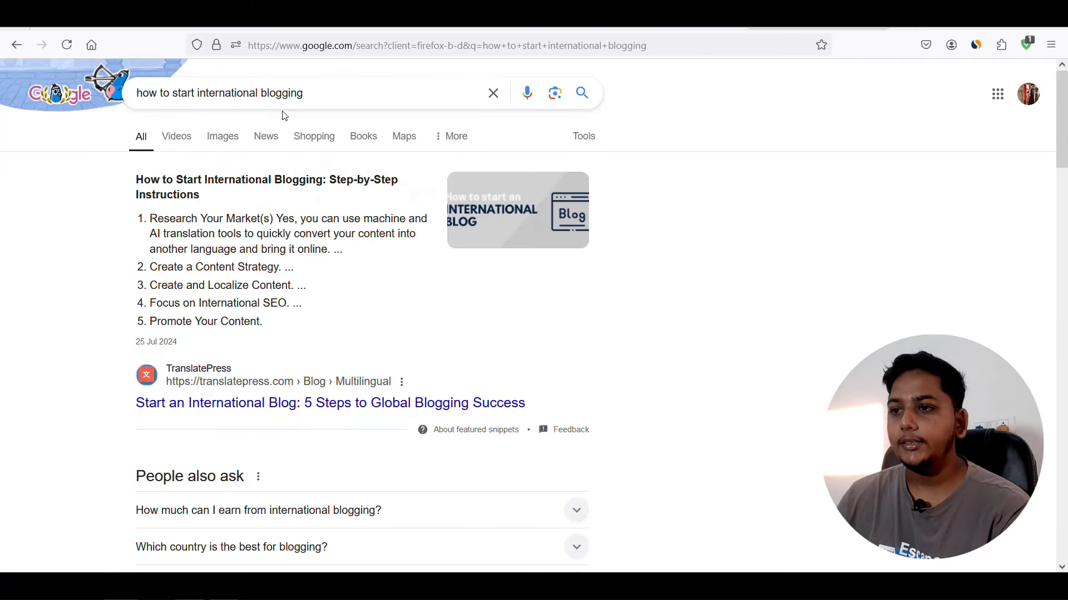
Look through the Google results for international blogging and view the home page of the BloggingSkill site.
{"action": "left_click_drag", "start_coordinate": [1062, 126], "coordinate": [1065, 273]}
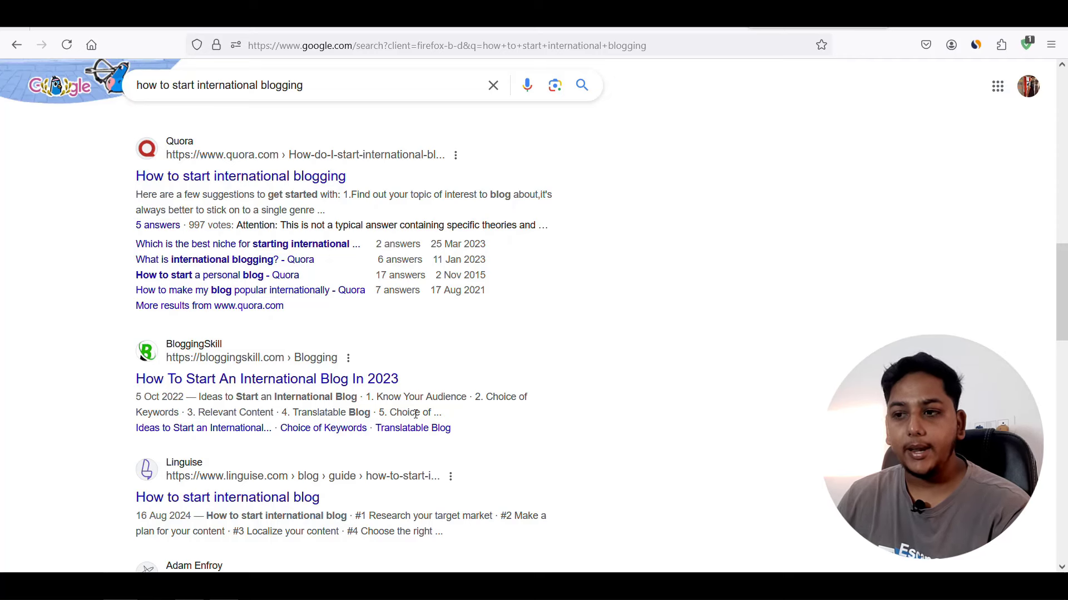
{"action": "scroll", "coordinate": [552, 374], "scroll_direction": "up", "scroll_amount": 10}
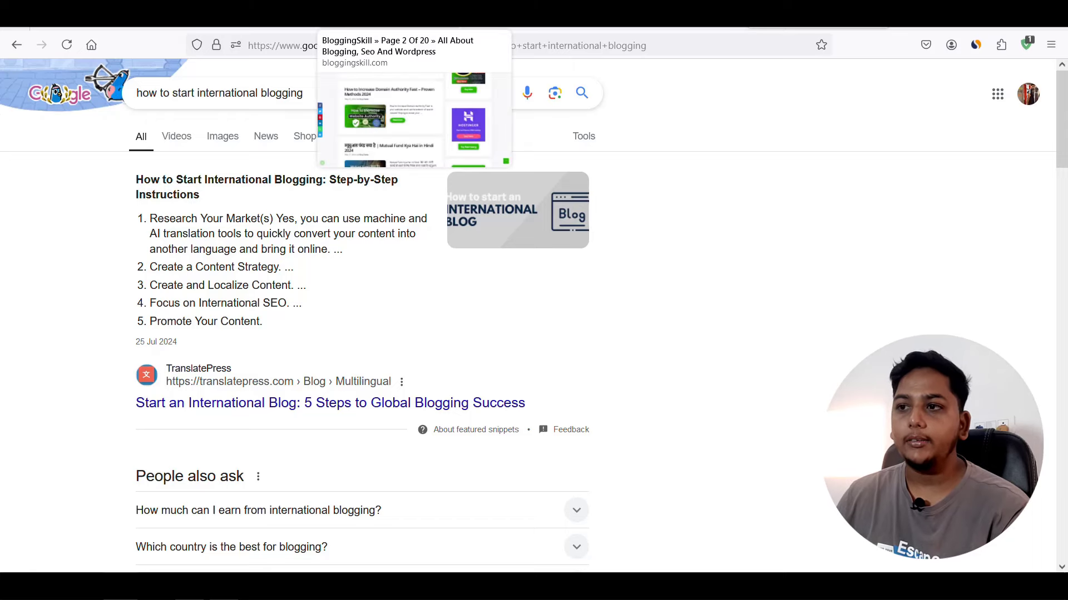
{"action": "left_click", "coordinate": [384, 13]}
{"action": "scroll", "coordinate": [253, 219], "scroll_direction": "up", "scroll_amount": 5}
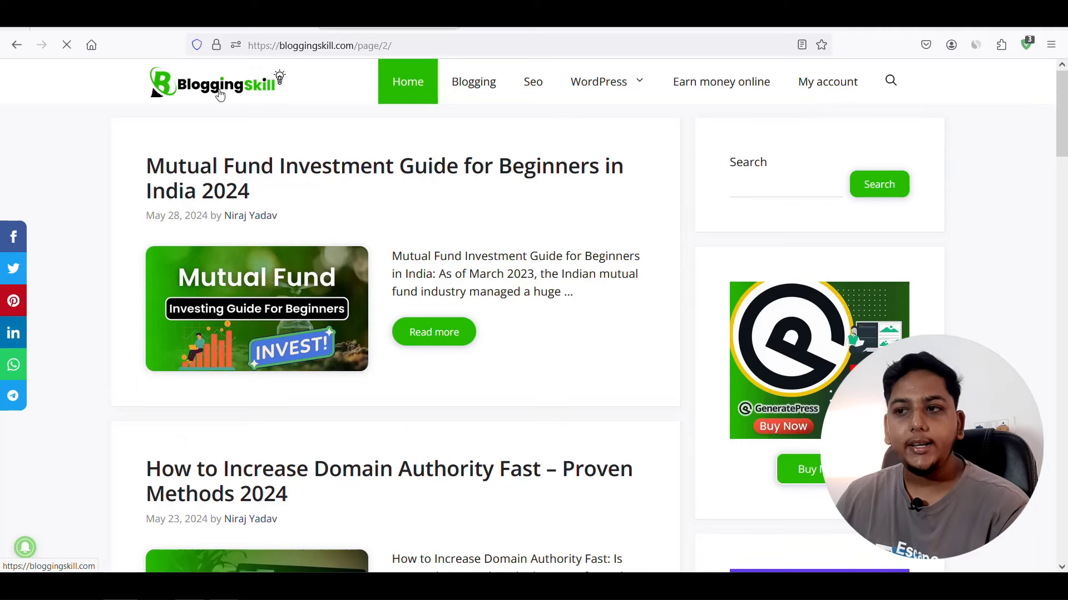
{"action": "left_click", "coordinate": [220, 95]}
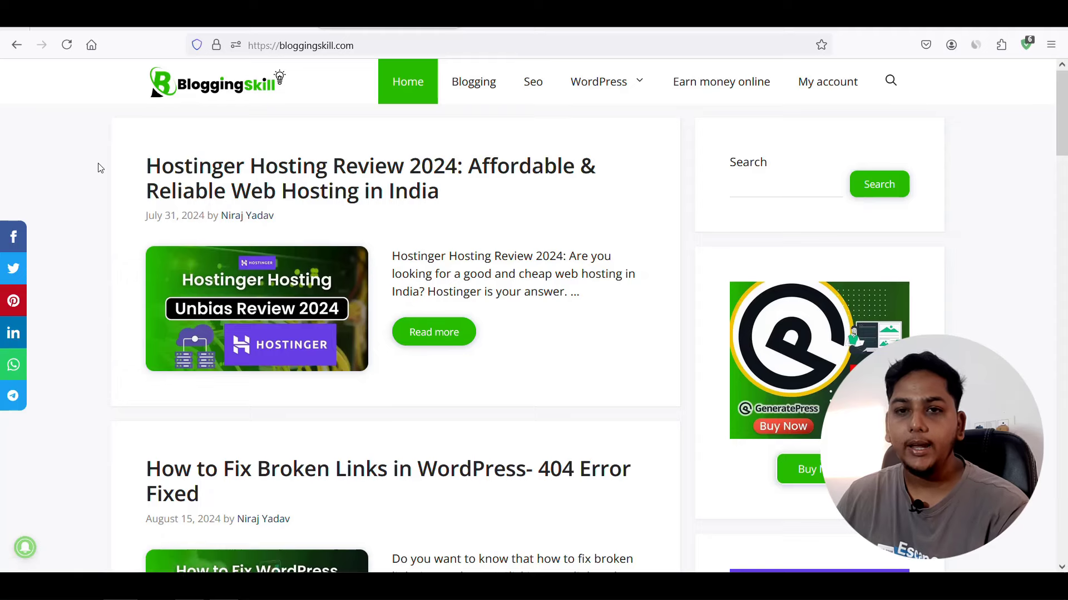
Switch to SEOWriting.ai, review the dashboard's tools and document types, and open the 1-Click Blog Post tool.
{"action": "left_click", "coordinate": [189, 17]}
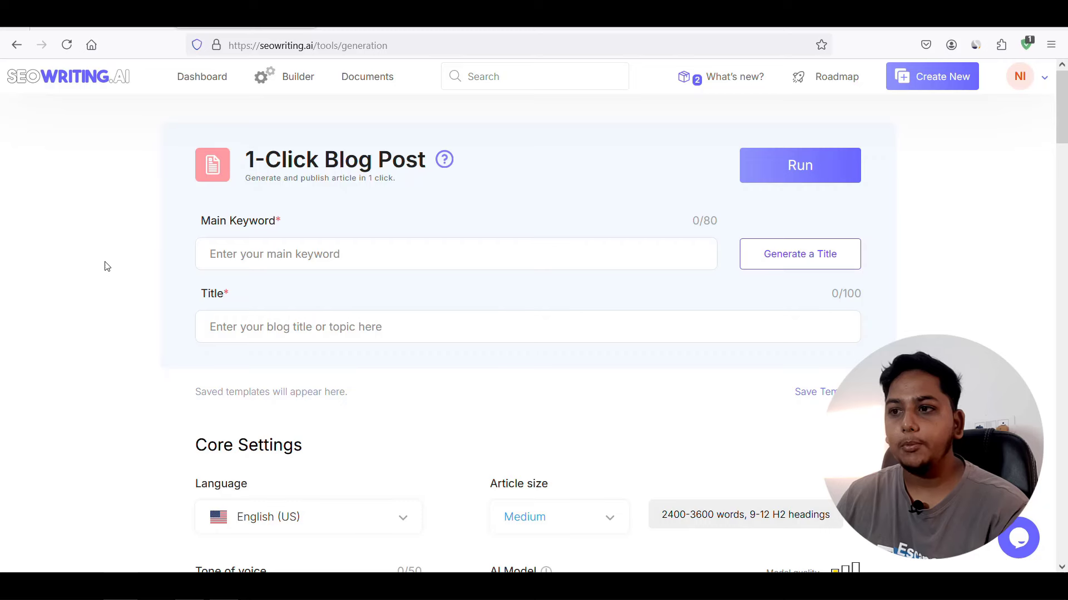
{"action": "left_click", "coordinate": [204, 81]}
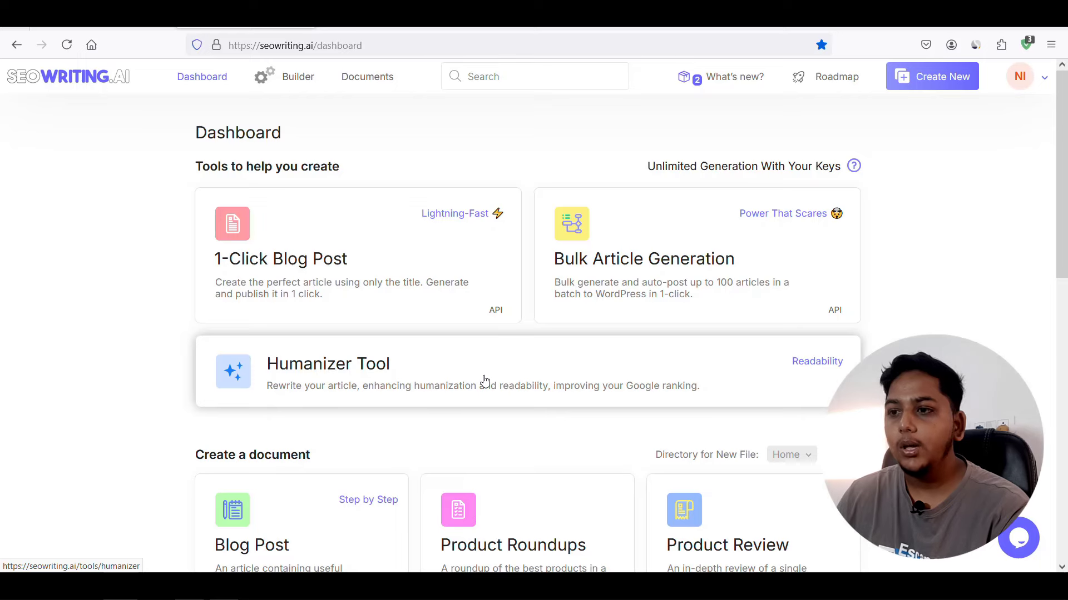
{"action": "scroll", "coordinate": [485, 380], "scroll_direction": "down", "scroll_amount": 5}
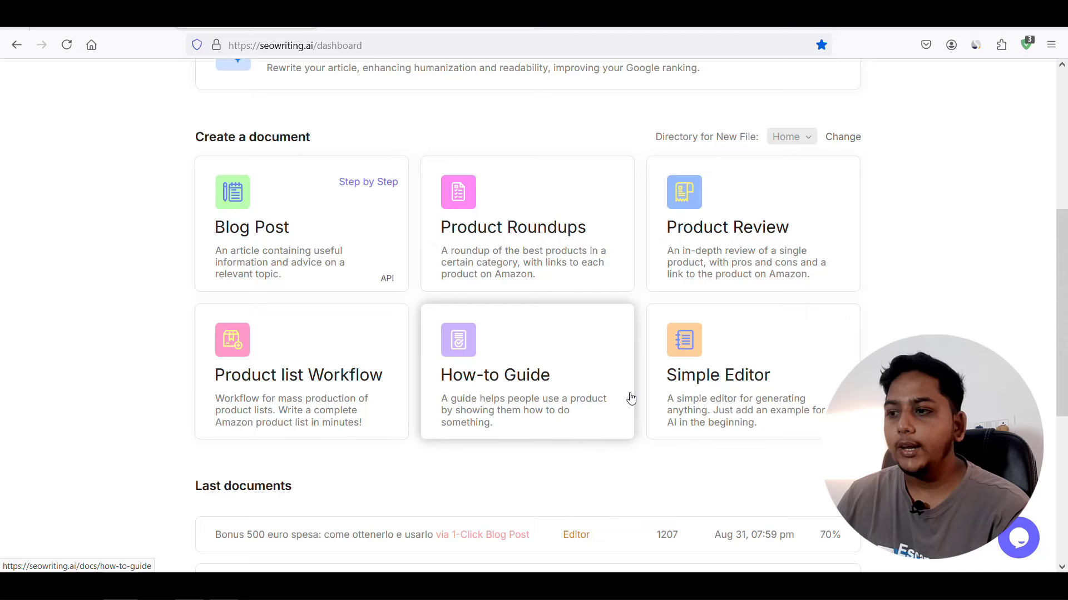
{"action": "scroll", "coordinate": [475, 411], "scroll_direction": "down", "scroll_amount": 6}
{"action": "scroll", "coordinate": [473, 412], "scroll_direction": "up", "scroll_amount": 10}
{"action": "scroll", "coordinate": [473, 414], "scroll_direction": "up", "scroll_amount": 1}
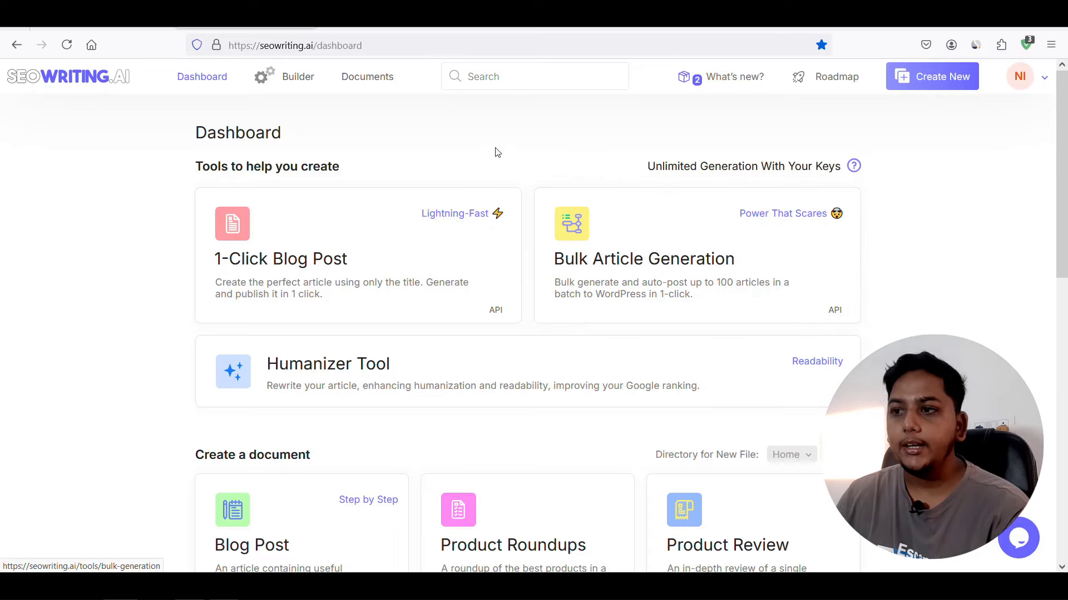
{"action": "left_click", "coordinate": [440, 267]}
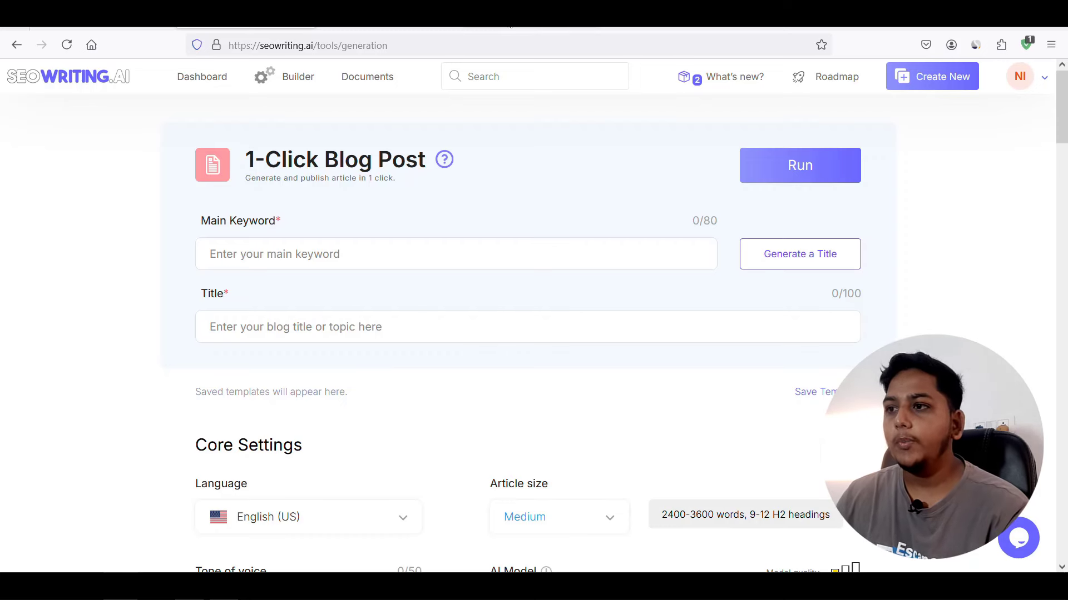
Copy the Google search phrase "how to improve wordpress website security" and paste it as the blog post's main keyword.
{"action": "key", "text": "ctrl+Tab"}
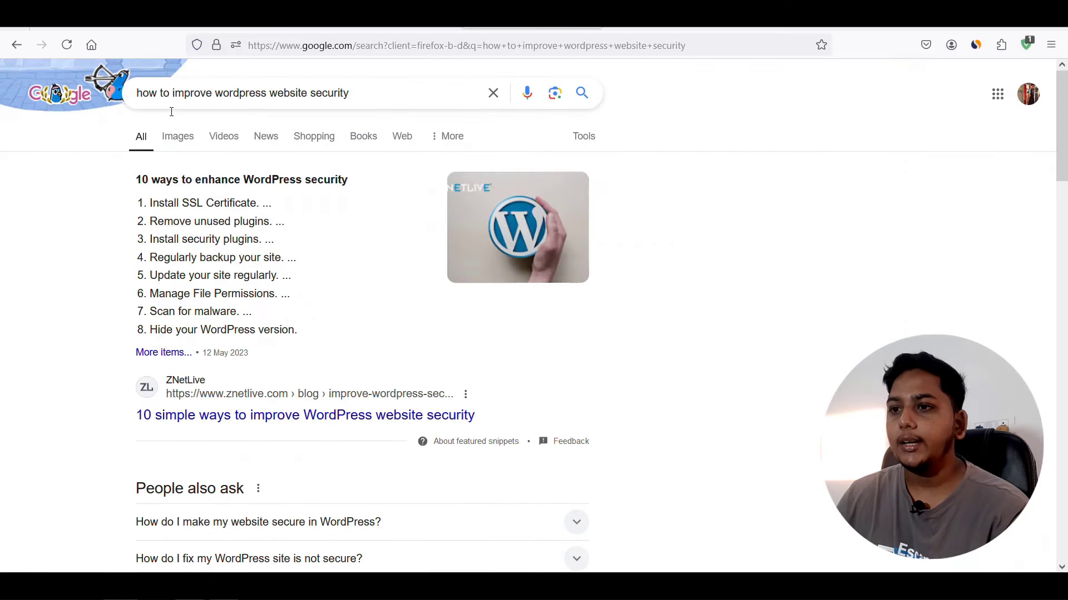
{"action": "triple_click", "coordinate": [271, 94]}
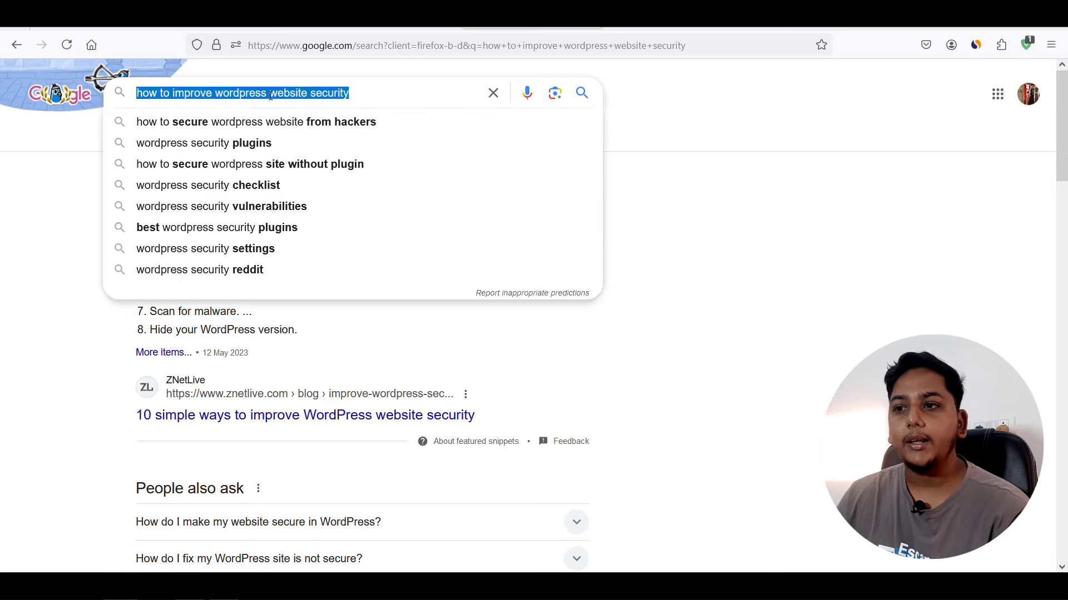
{"action": "right_click", "coordinate": [271, 95]}
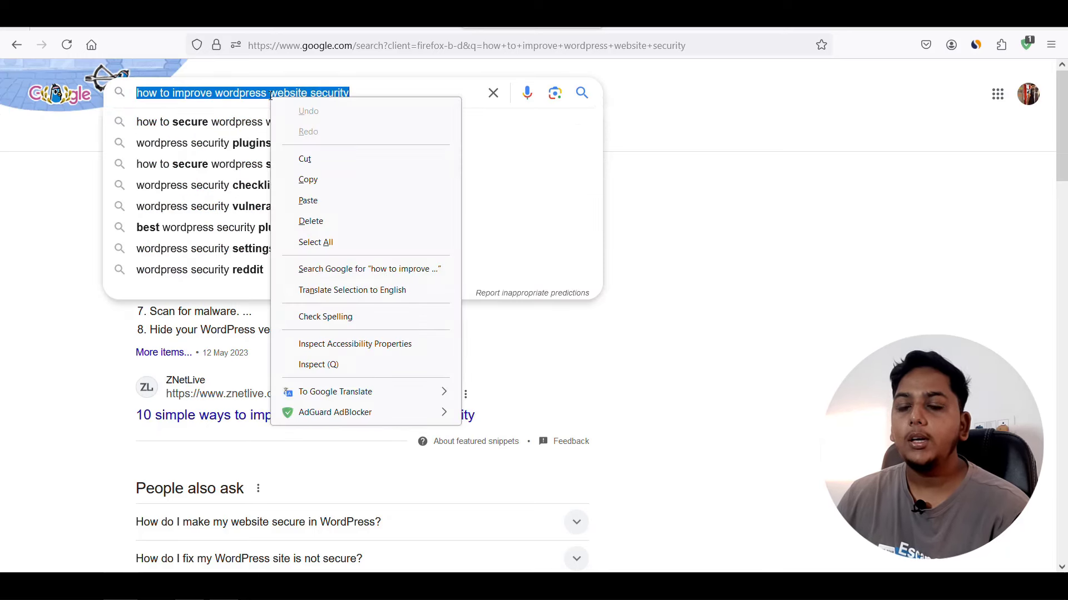
{"action": "left_click", "coordinate": [309, 180]}
{"action": "left_click", "coordinate": [73, 187]}
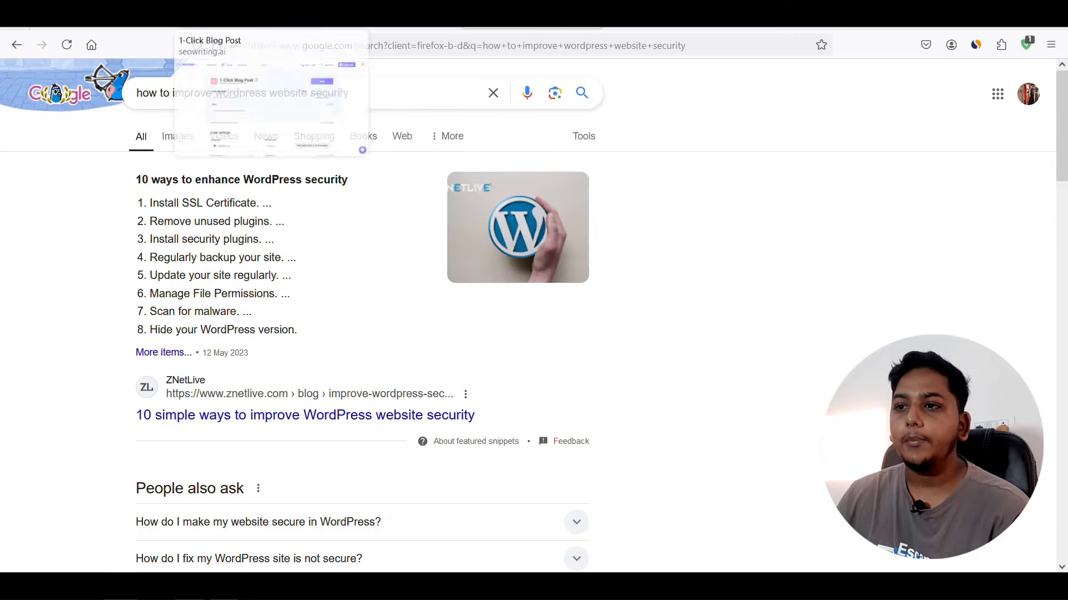
{"action": "left_click", "coordinate": [195, 16]}
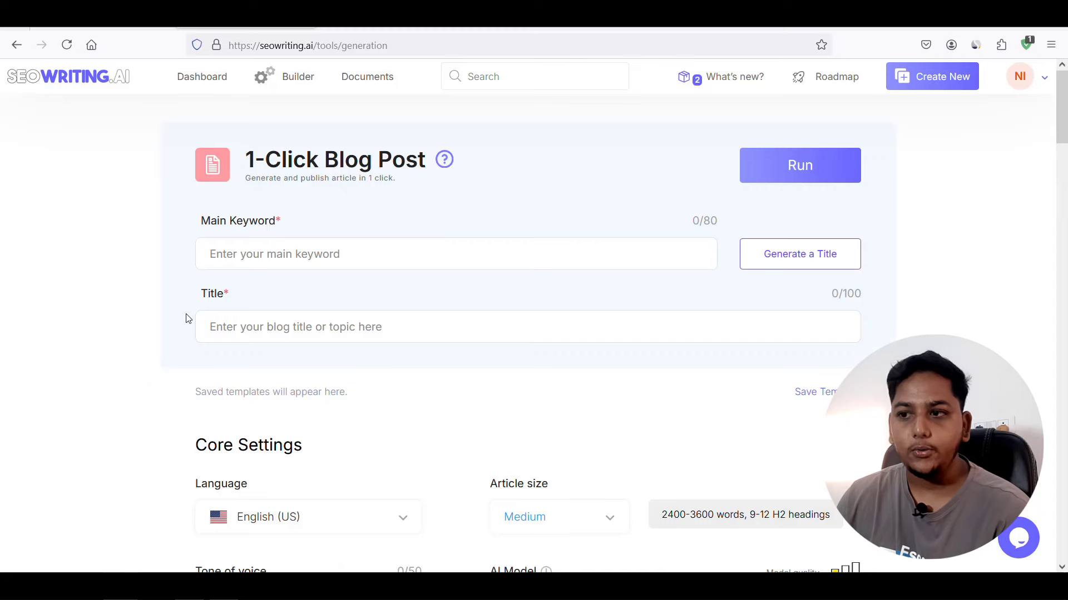
{"action": "left_click", "coordinate": [238, 257]}
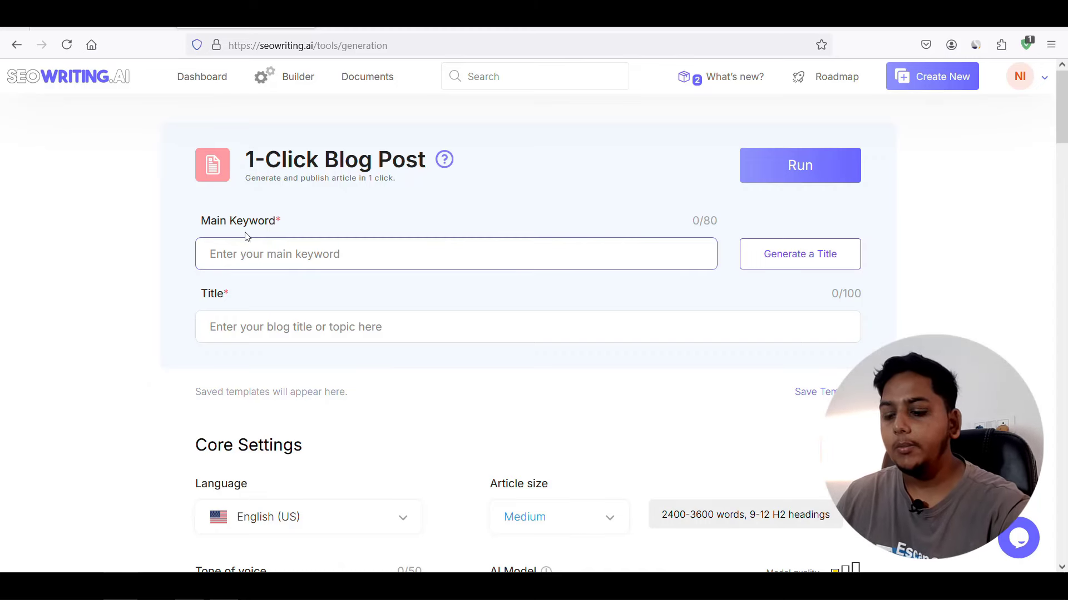
{"action": "key", "text": "ctrl+v"}
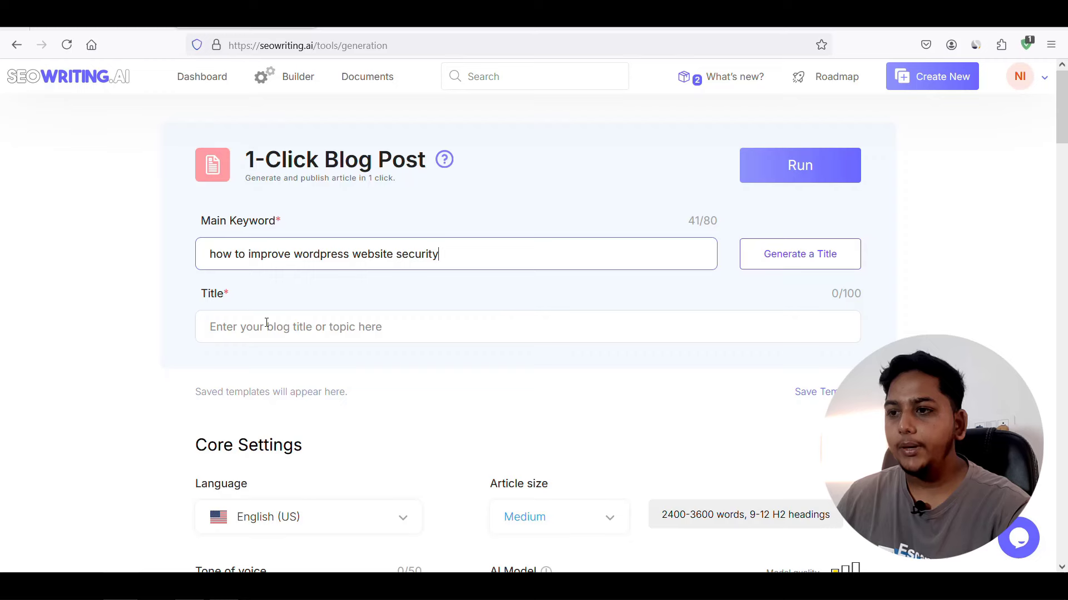
Select English (US) as the article language and review the article size options, keeping Medium.
{"action": "scroll", "coordinate": [1063, 133], "scroll_direction": "down", "scroll_amount": 3}
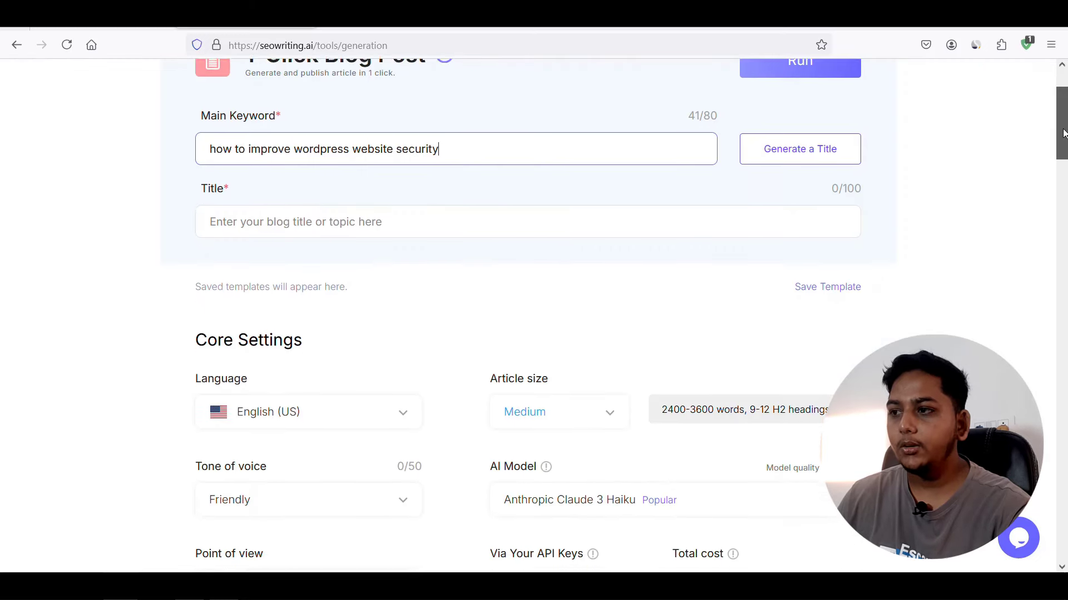
{"action": "scroll", "coordinate": [1063, 133], "scroll_direction": "down", "scroll_amount": 1}
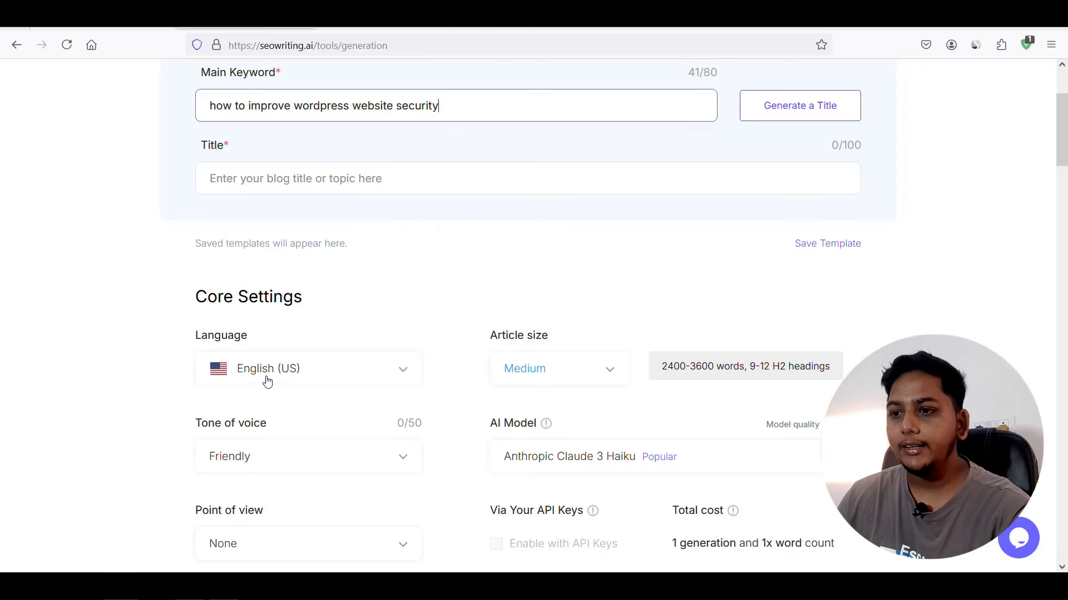
{"action": "left_click", "coordinate": [386, 376]}
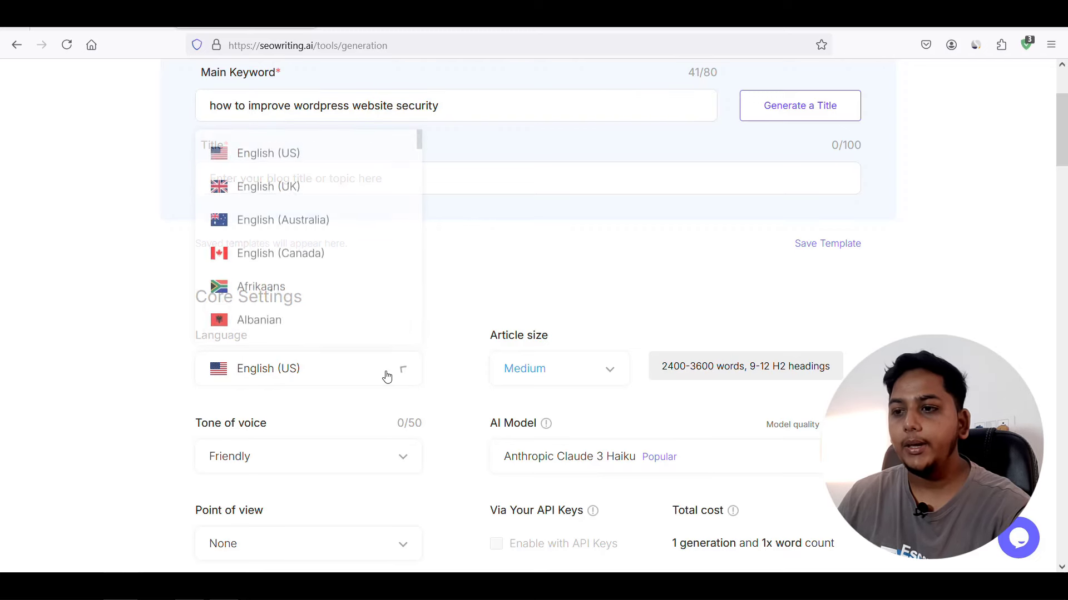
{"action": "left_click", "coordinate": [265, 158]}
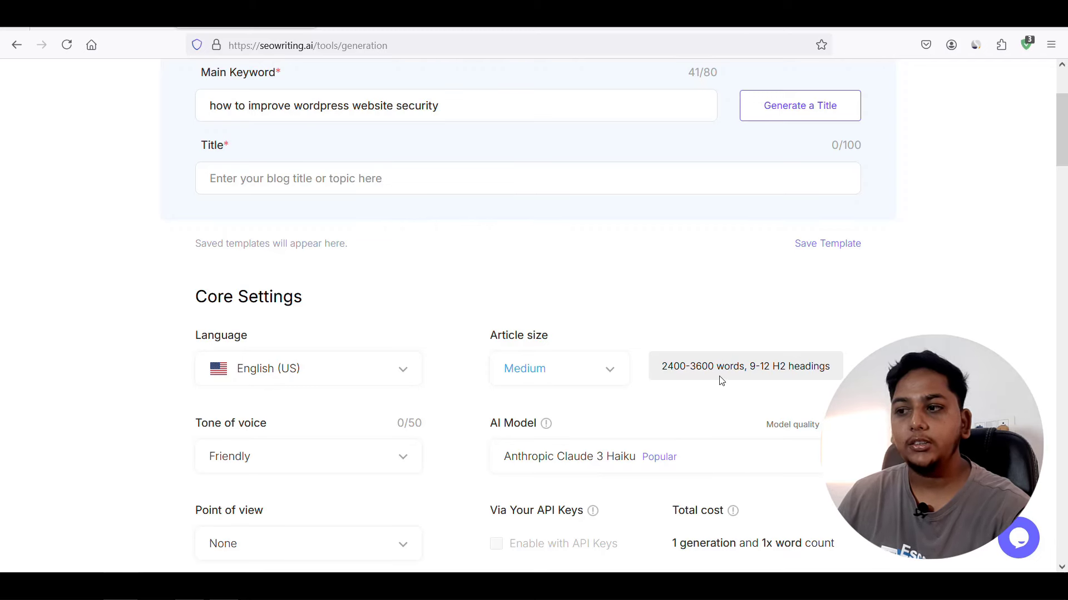
{"action": "left_click", "coordinate": [613, 371]}
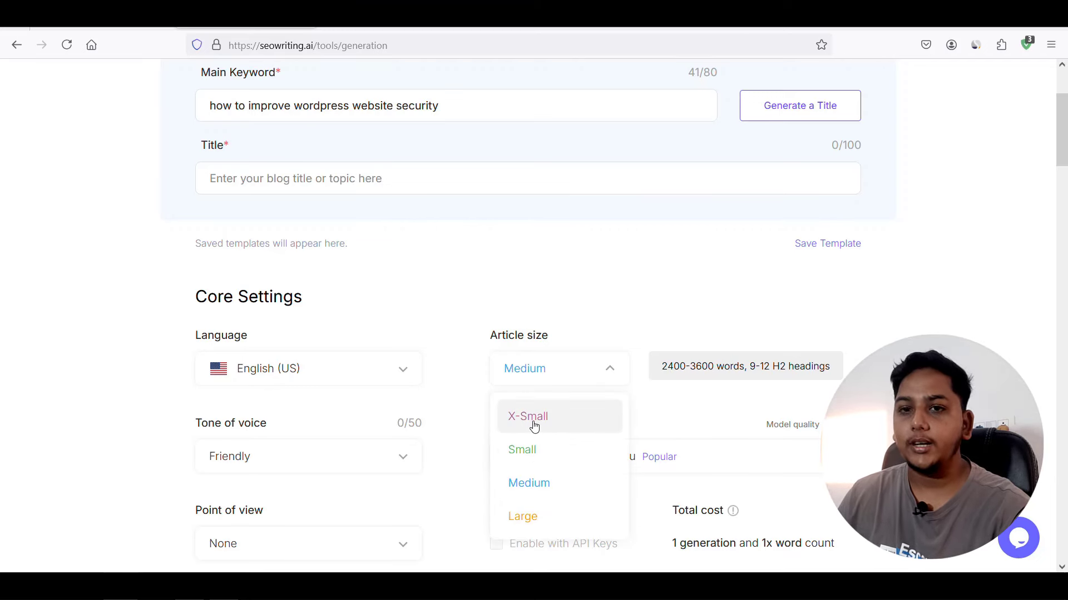
{"action": "left_click", "coordinate": [536, 383]}
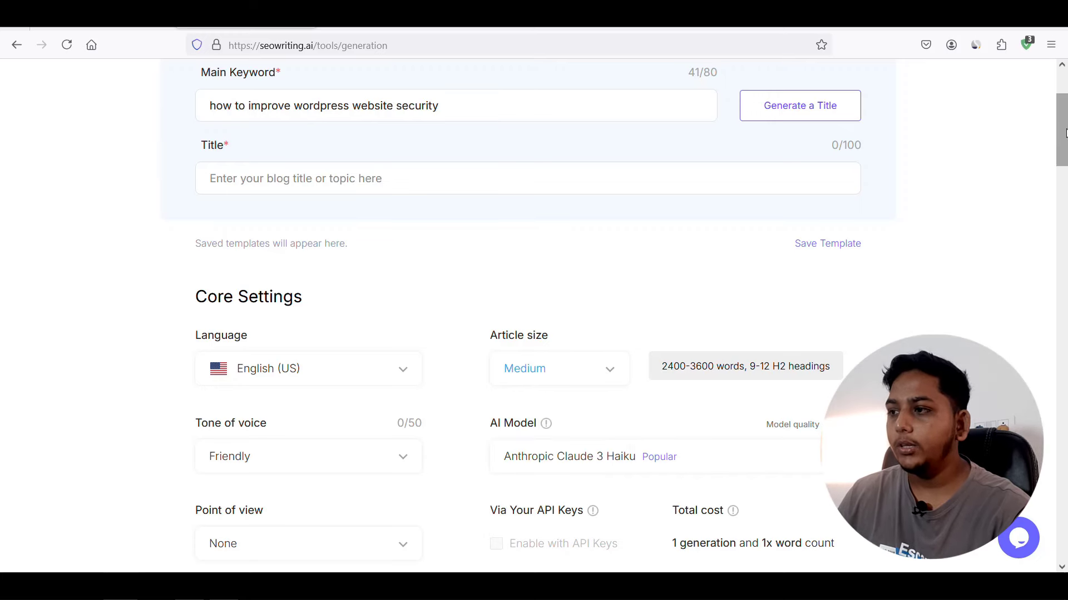
Set the AI model for the blog post to Anthropic Claude 3 Opus.
{"action": "scroll", "coordinate": [1066, 134], "scroll_direction": "down", "scroll_amount": 4}
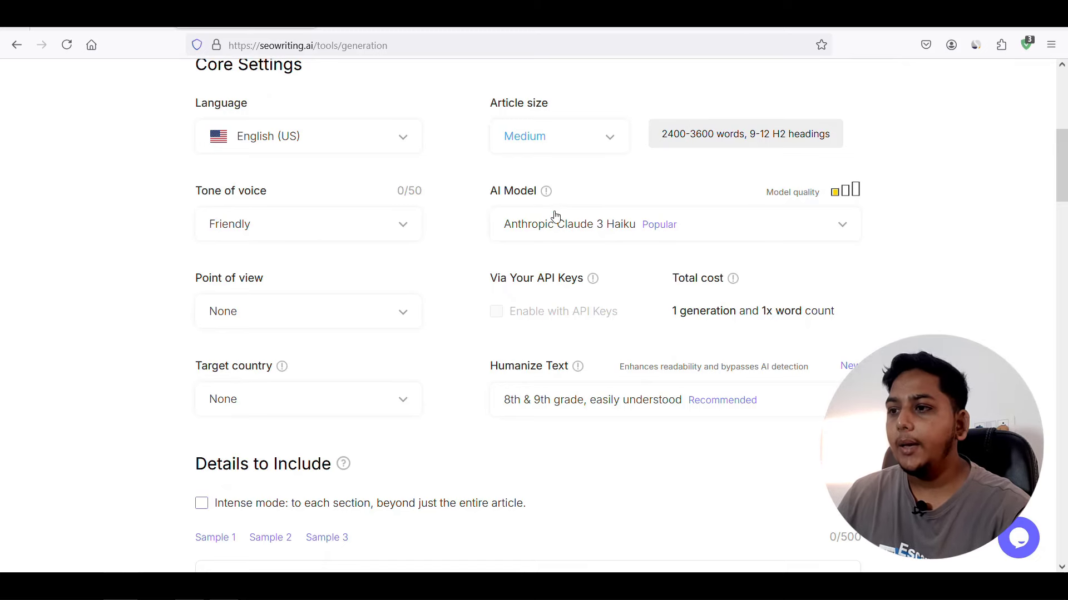
{"action": "left_click", "coordinate": [802, 226]}
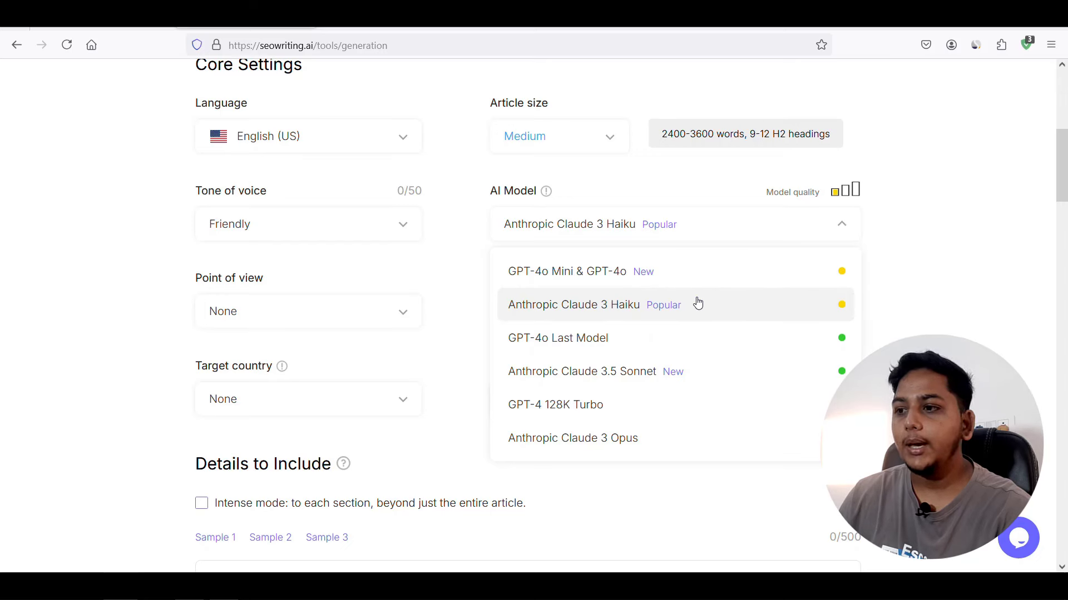
{"action": "left_click", "coordinate": [588, 440]}
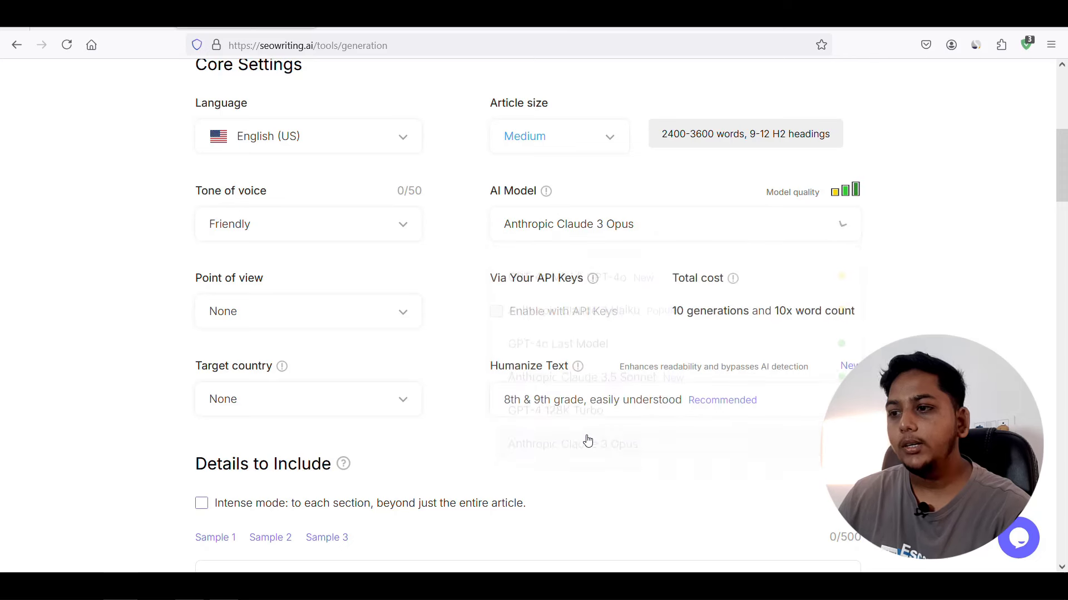
Set the blog post's target country to India.
{"action": "left_click", "coordinate": [401, 404]}
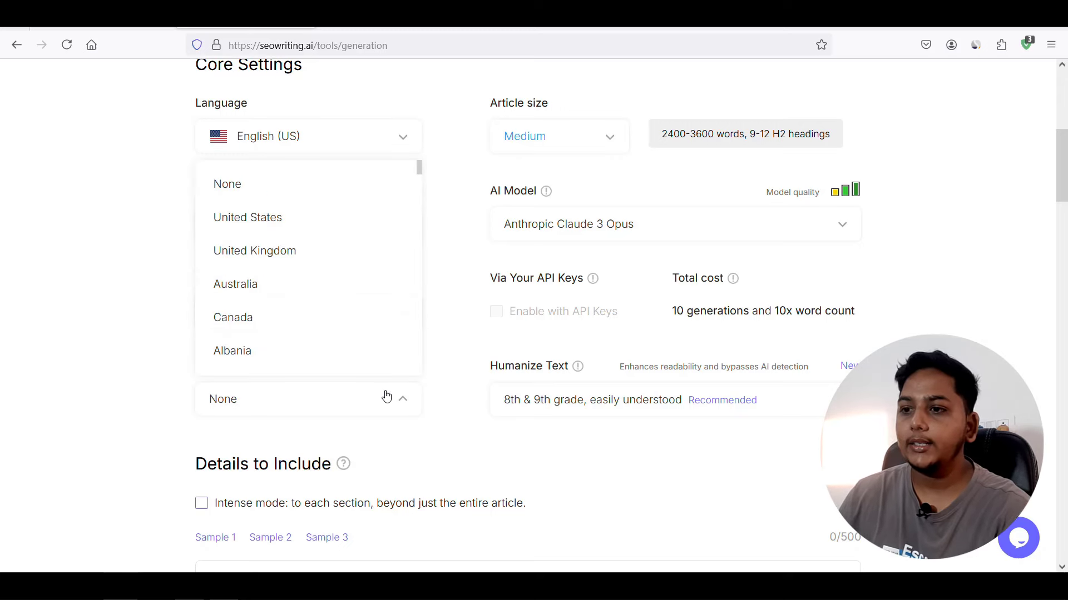
{"action": "scroll", "coordinate": [317, 275], "scroll_direction": "down", "scroll_amount": 15}
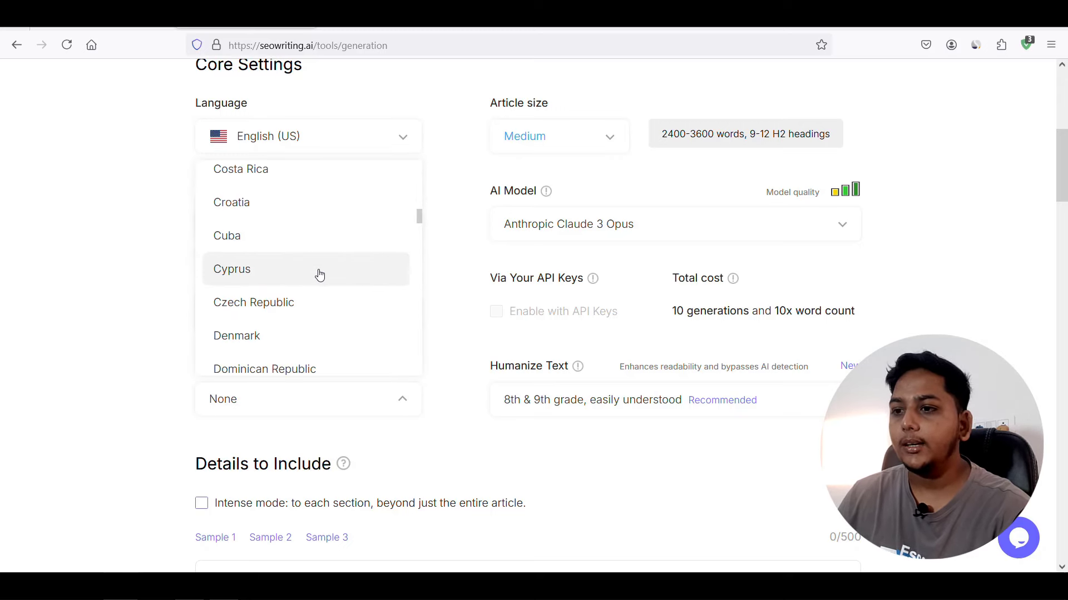
{"action": "scroll", "coordinate": [319, 275], "scroll_direction": "down", "scroll_amount": 3}
{"action": "scroll", "coordinate": [317, 274], "scroll_direction": "down", "scroll_amount": 3}
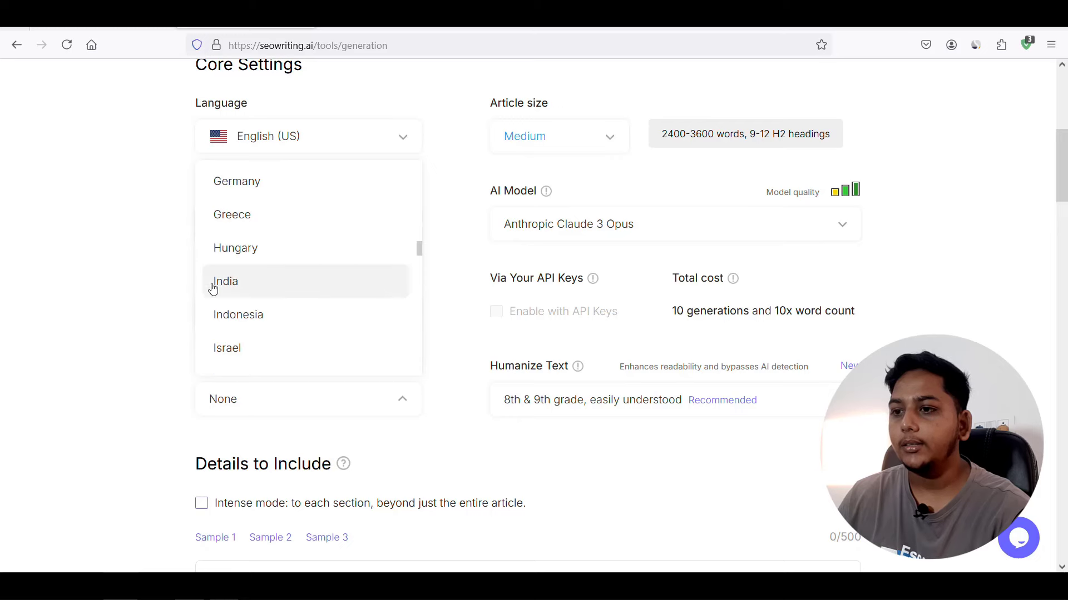
{"action": "left_click", "coordinate": [230, 288]}
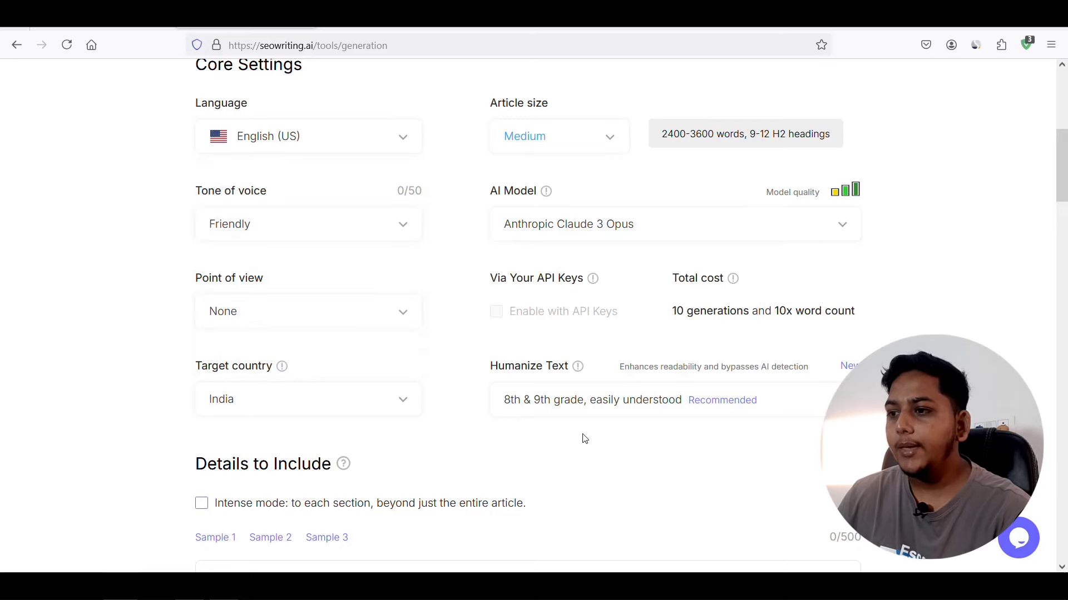
Enable intense mode under Details to Include and paste "how to improve wordpress website security" as the details text.
{"action": "scroll", "coordinate": [584, 440], "scroll_direction": "down", "scroll_amount": 5}
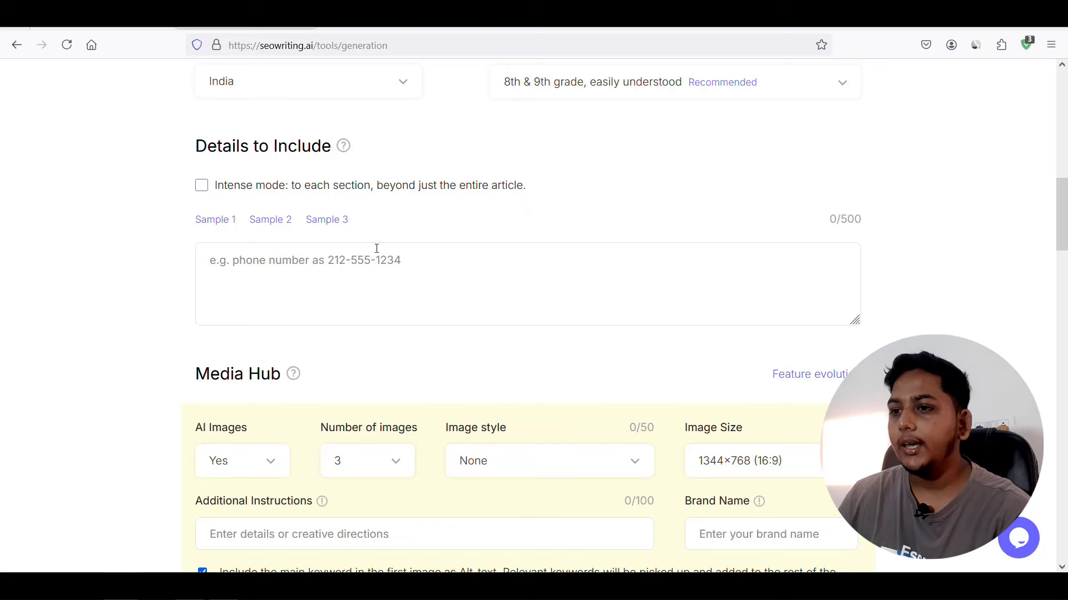
{"action": "left_click", "coordinate": [202, 187]}
{"action": "left_click", "coordinate": [243, 264]}
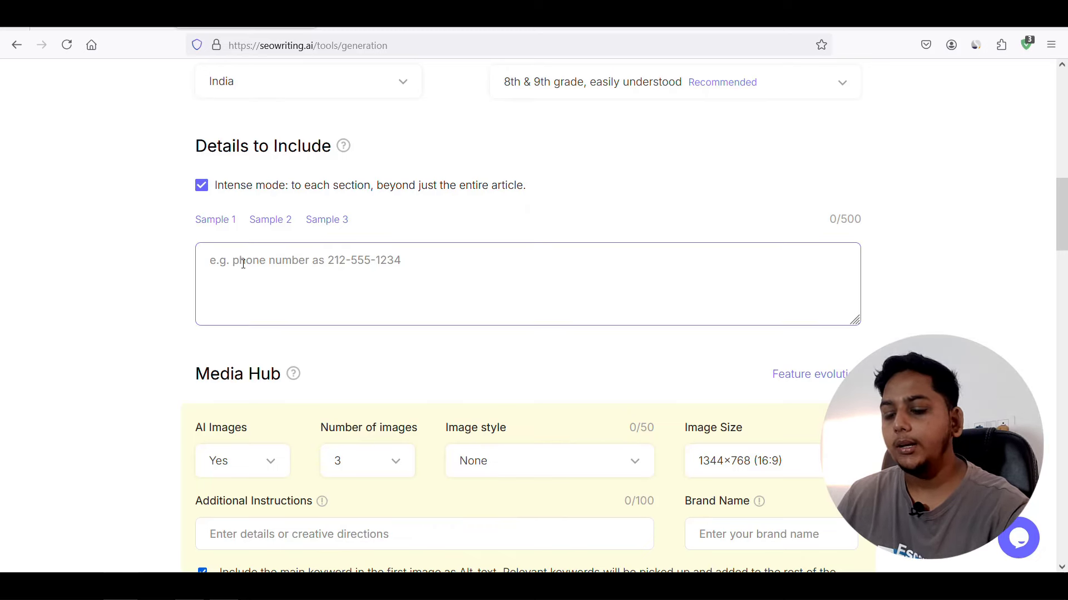
{"action": "key", "text": "ctrl+v"}
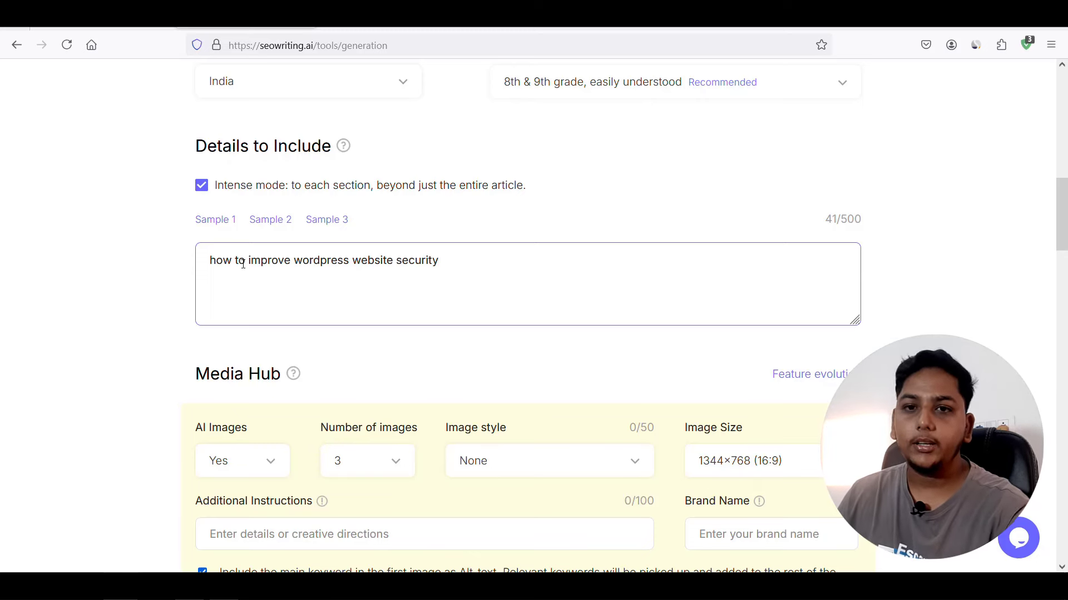
{"action": "key", "text": "Return"}
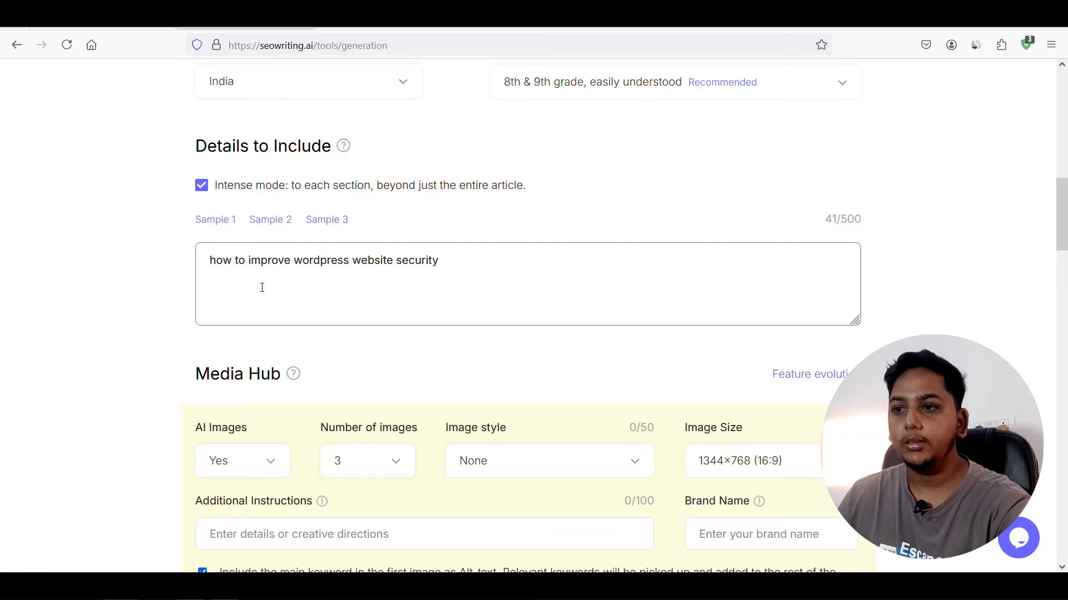
Enter "Add a wordpress logo on website with security word" as additional image instructions, brand name WordPress, and enable placing media strictly under headings.
{"action": "scroll", "coordinate": [303, 418], "scroll_direction": "down", "scroll_amount": 5}
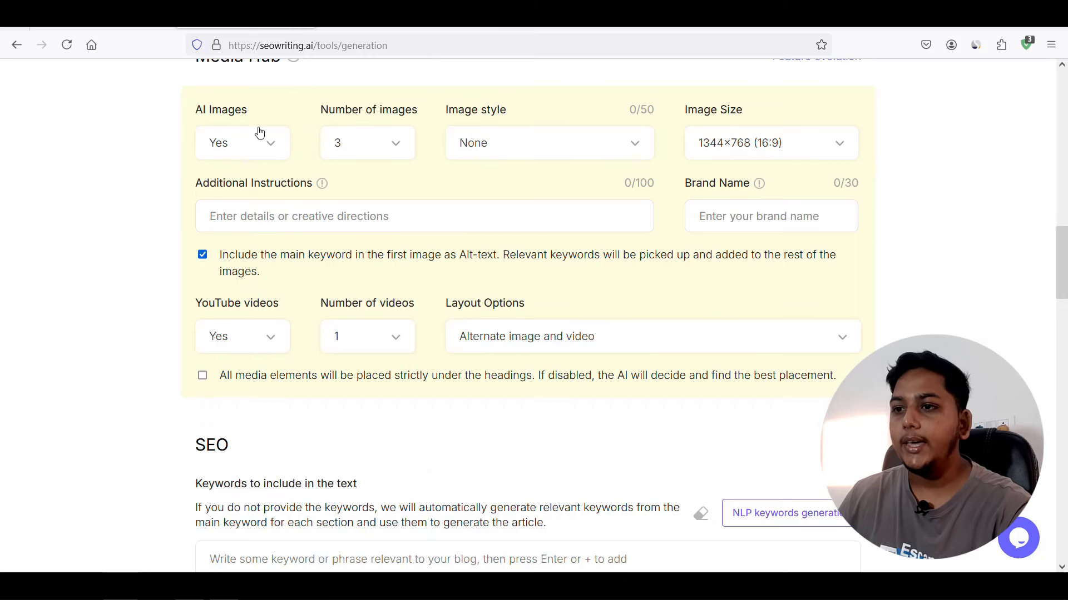
{"action": "scroll", "coordinate": [1063, 256], "scroll_direction": "up", "scroll_amount": 2}
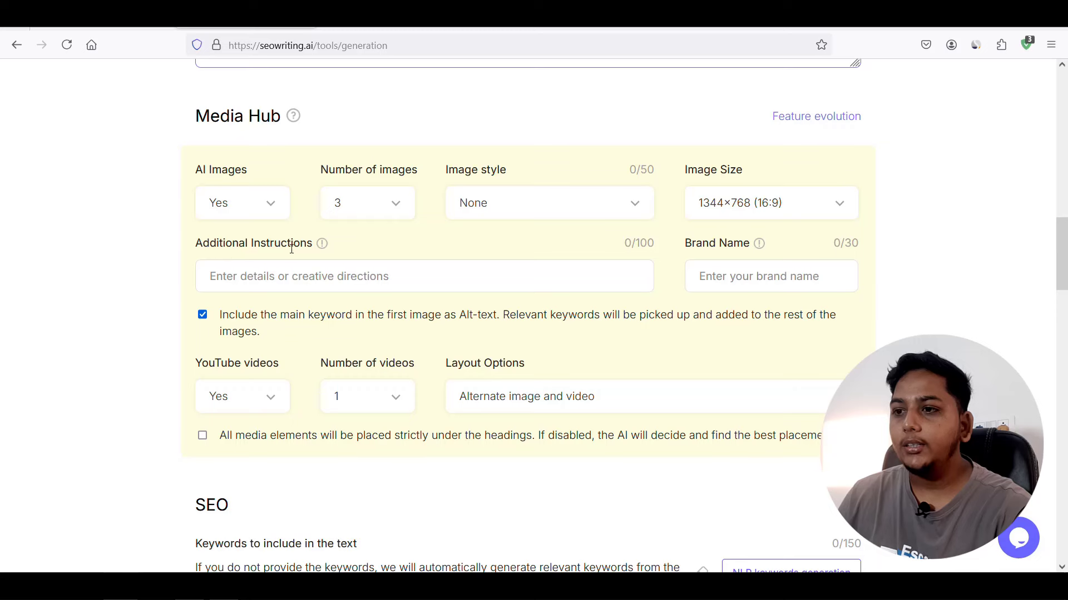
{"action": "mouse_move", "coordinate": [323, 250]}
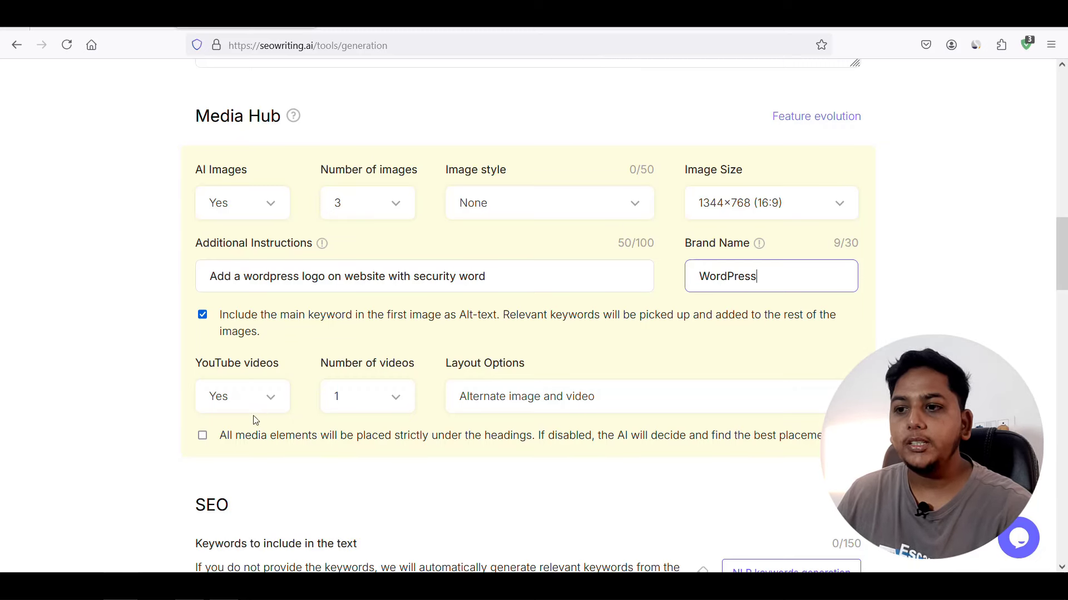
{"action": "left_click", "coordinate": [203, 435]}
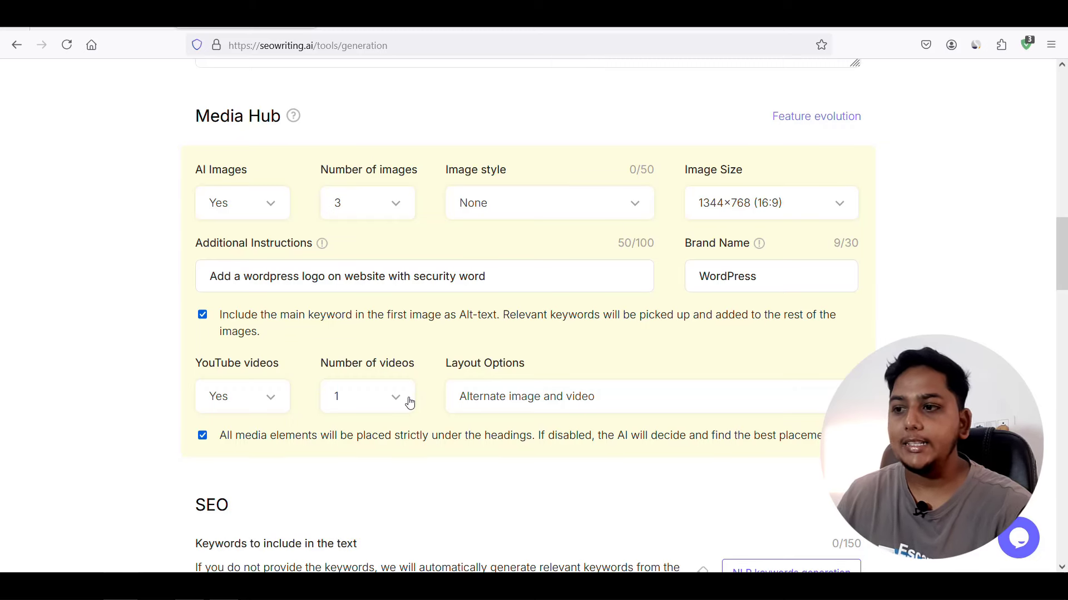
Generate NLP keywords to include in the text and fill the introductory hook brief with the Personal or Emotional preset.
{"action": "scroll", "coordinate": [402, 407], "scroll_direction": "down", "scroll_amount": 5}
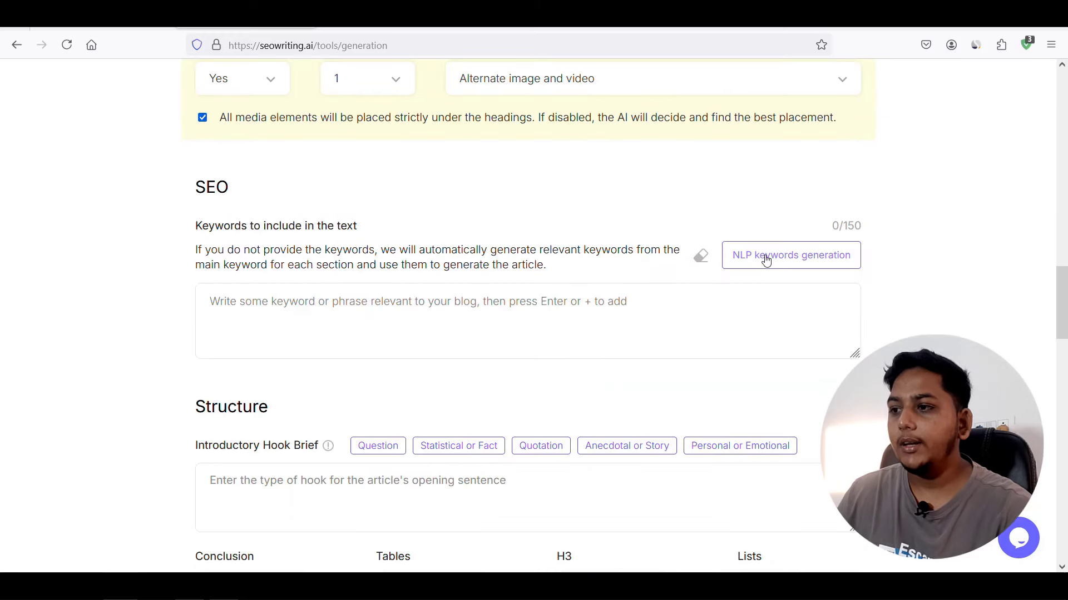
{"action": "left_click", "coordinate": [783, 259]}
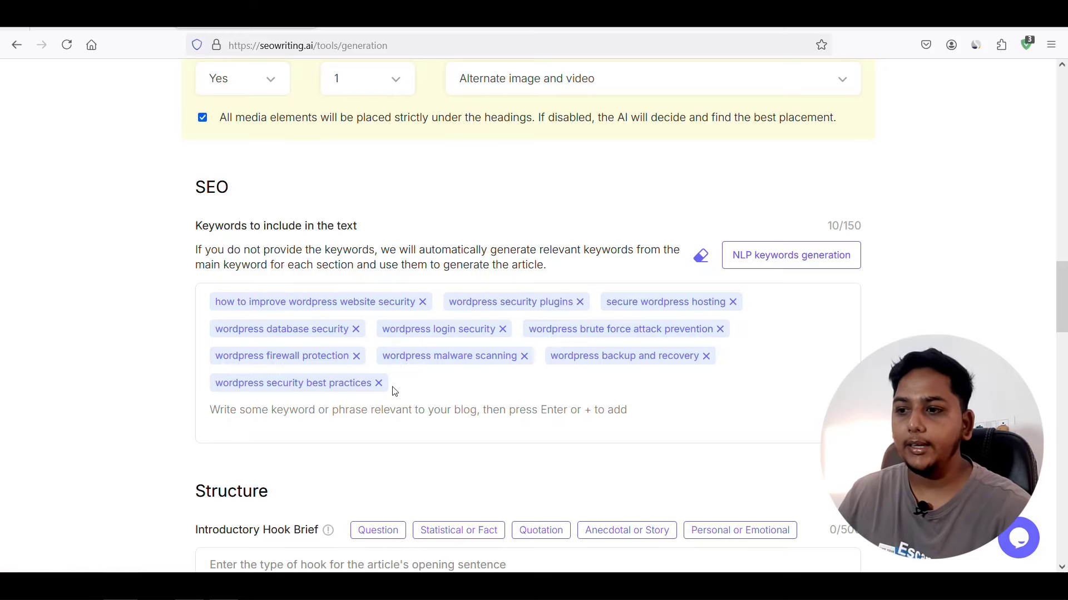
{"action": "scroll", "coordinate": [393, 386], "scroll_direction": "down", "scroll_amount": 5}
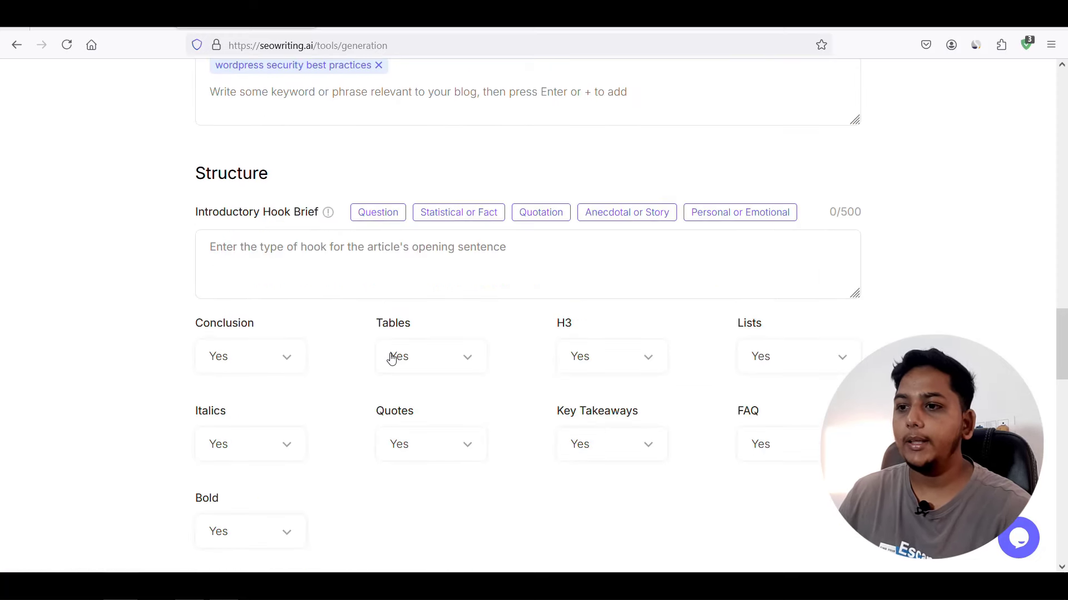
{"action": "left_click", "coordinate": [736, 217]}
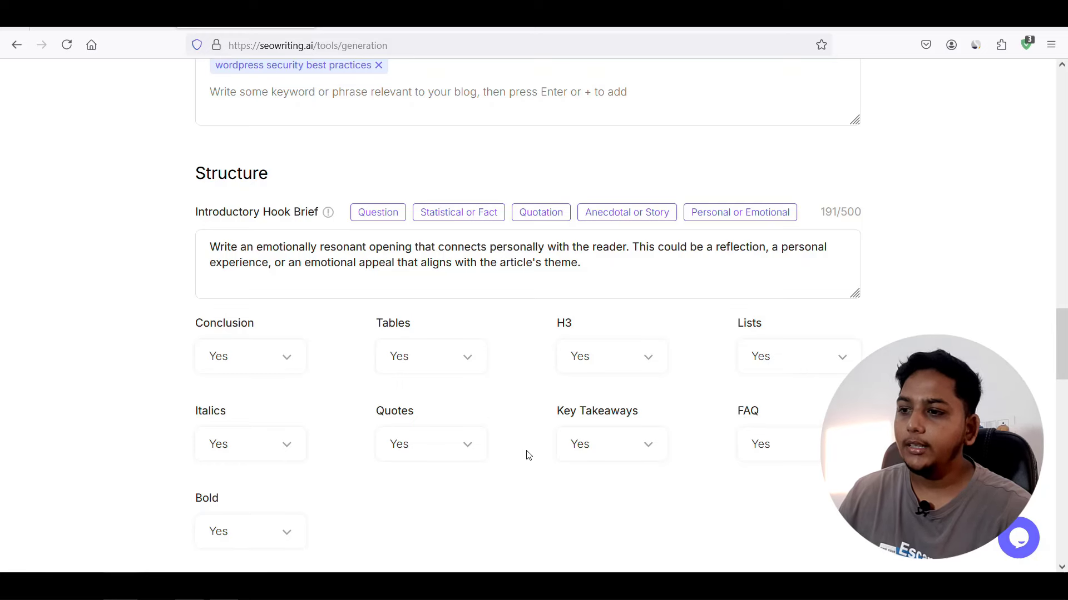
In the article structure, set Key Takeaways to No and FAQ to "Yes, with Q: A:".
{"action": "left_click", "coordinate": [639, 451]}
{"action": "left_click", "coordinate": [581, 493]}
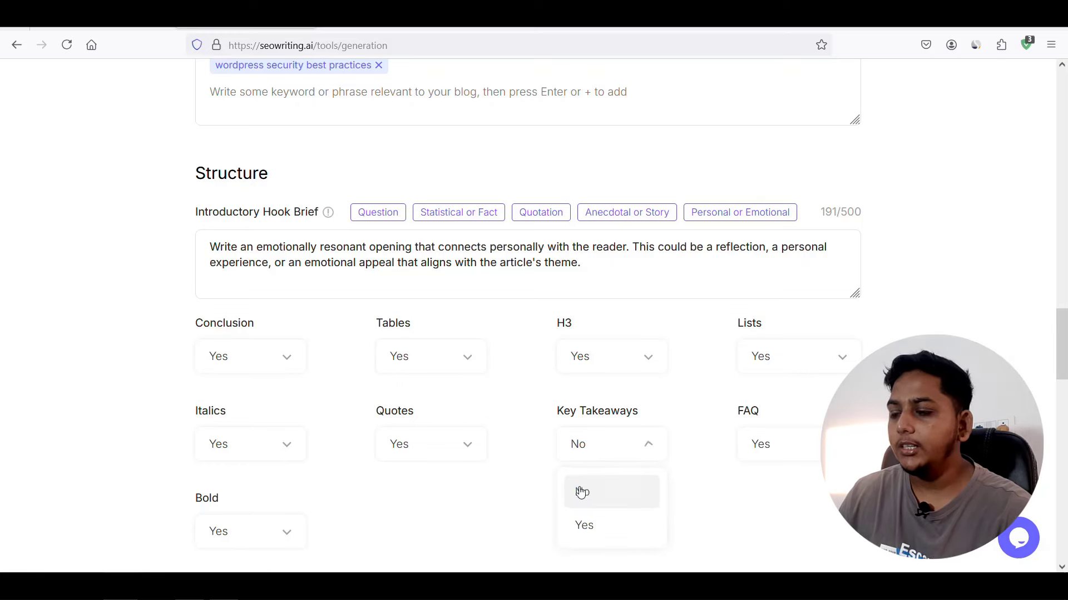
{"action": "scroll", "coordinate": [582, 493], "scroll_direction": "down", "scroll_amount": 5}
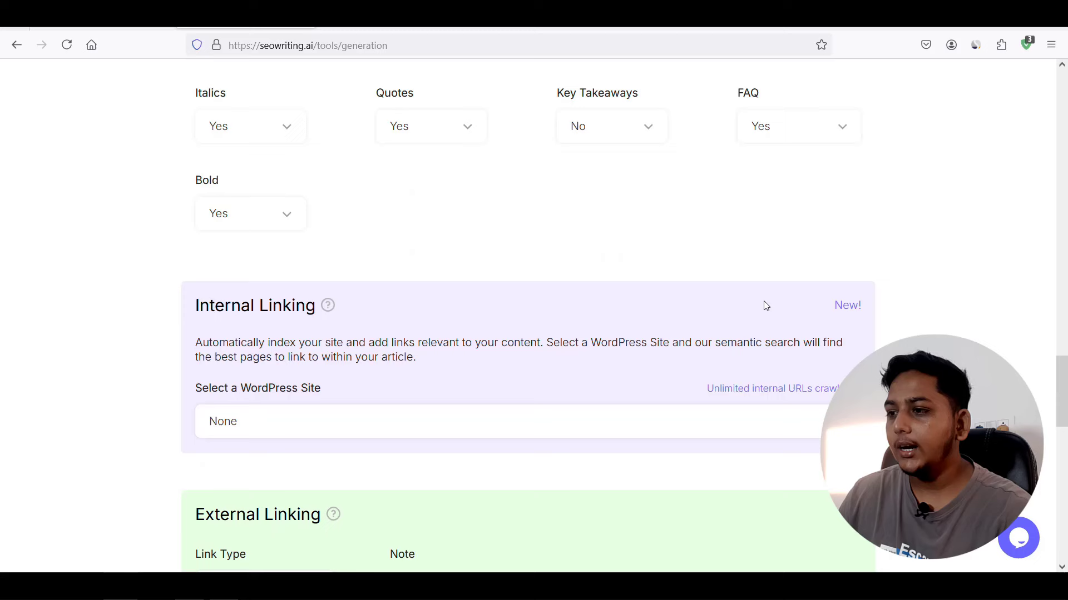
{"action": "left_click", "coordinate": [827, 128]}
{"action": "left_click", "coordinate": [782, 241]}
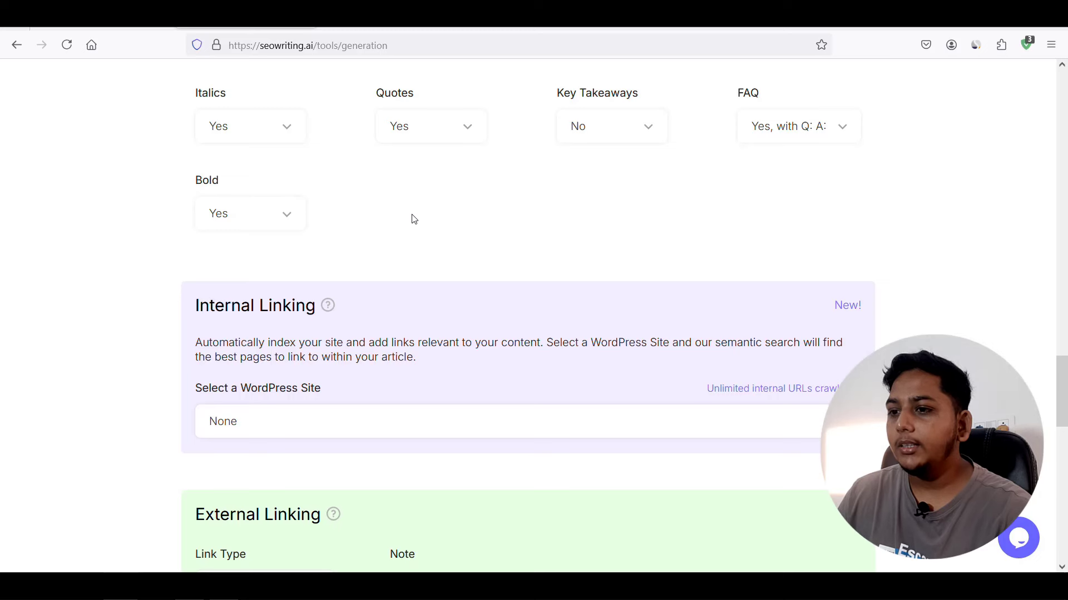
Review the internal linking, external linking, web access, outline editor and WordPress publication options without changing them.
{"action": "left_click", "coordinate": [246, 427]}
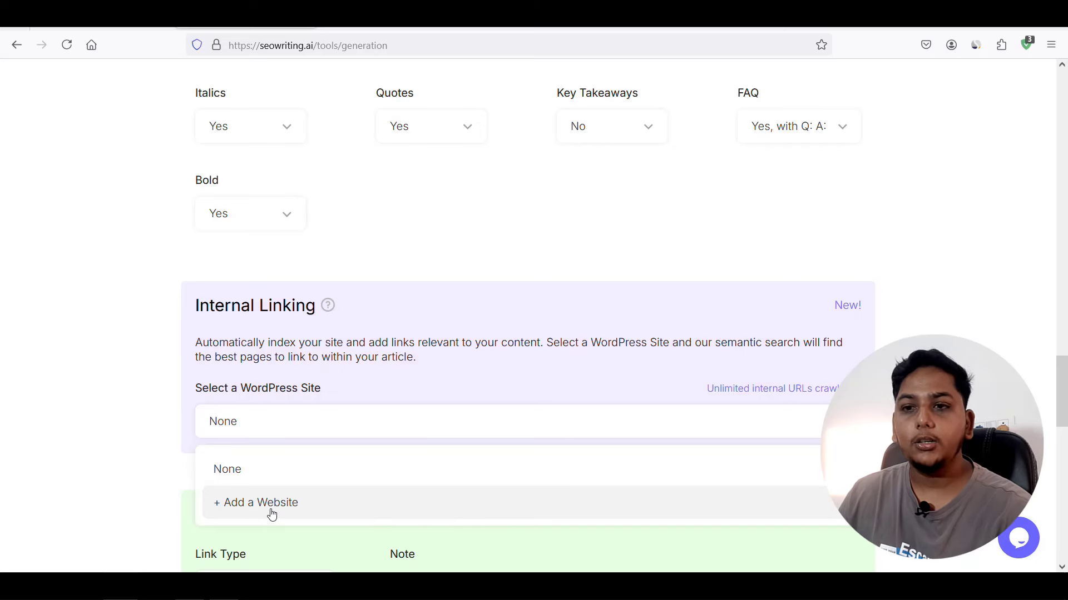
{"action": "left_click", "coordinate": [126, 411]}
{"action": "scroll", "coordinate": [386, 484], "scroll_direction": "down", "scroll_amount": 5}
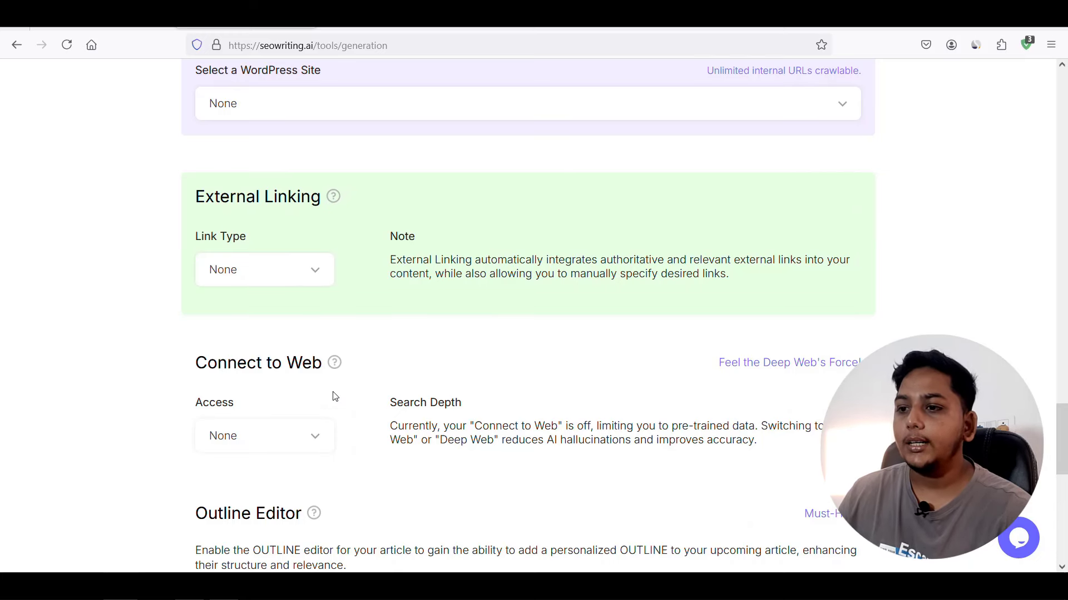
{"action": "scroll", "coordinate": [337, 424], "scroll_direction": "down", "scroll_amount": 1}
{"action": "scroll", "coordinate": [336, 425], "scroll_direction": "down", "scroll_amount": 3}
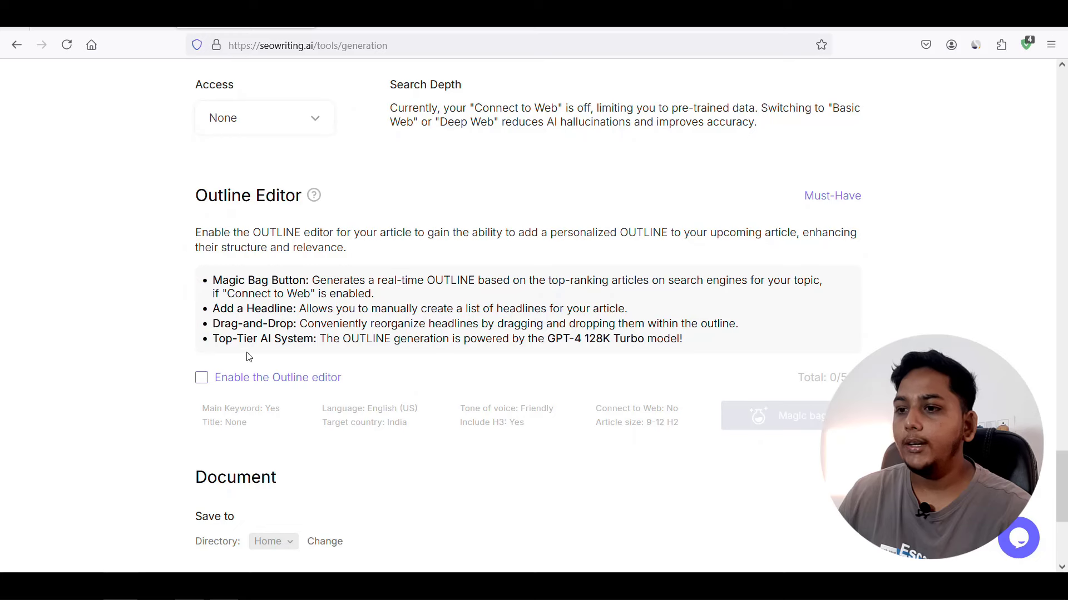
{"action": "scroll", "coordinate": [280, 392], "scroll_direction": "down", "scroll_amount": 2}
{"action": "scroll", "coordinate": [282, 396], "scroll_direction": "down", "scroll_amount": 2}
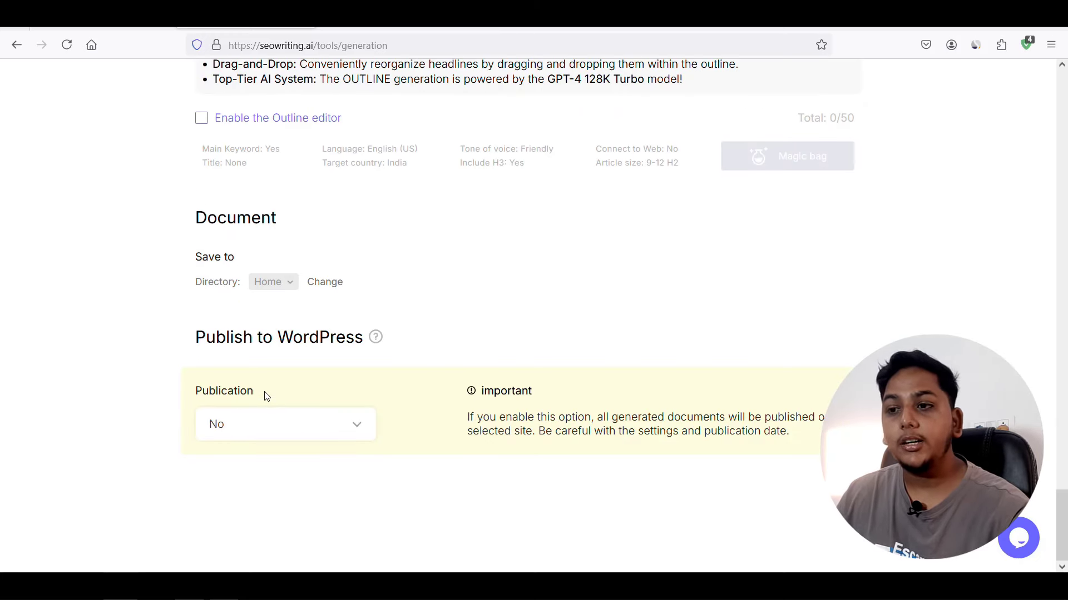
{"action": "left_click", "coordinate": [359, 429]}
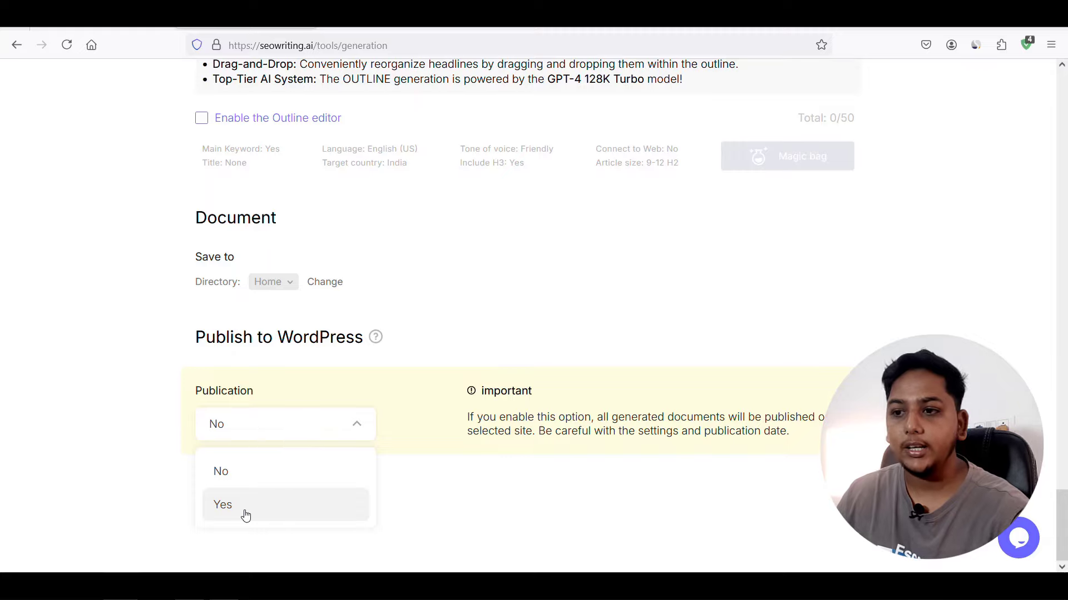
{"action": "left_click", "coordinate": [431, 463]}
Generate an AI title for the blog post from the main keyword.
{"action": "scroll", "coordinate": [431, 463], "scroll_direction": "up", "scroll_amount": 20}
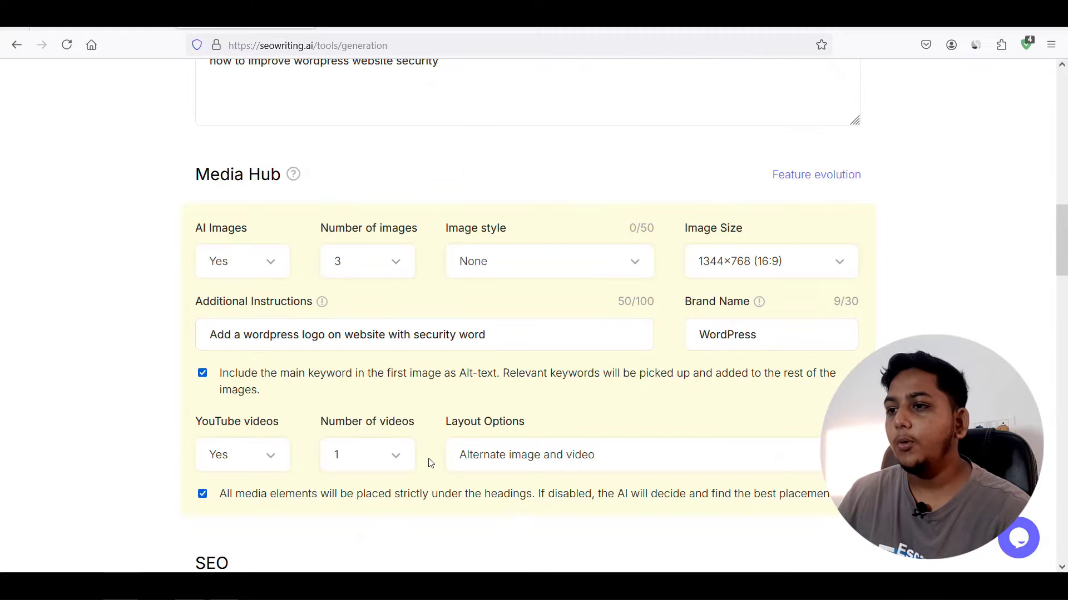
{"action": "scroll", "coordinate": [431, 463], "scroll_direction": "up", "scroll_amount": 3}
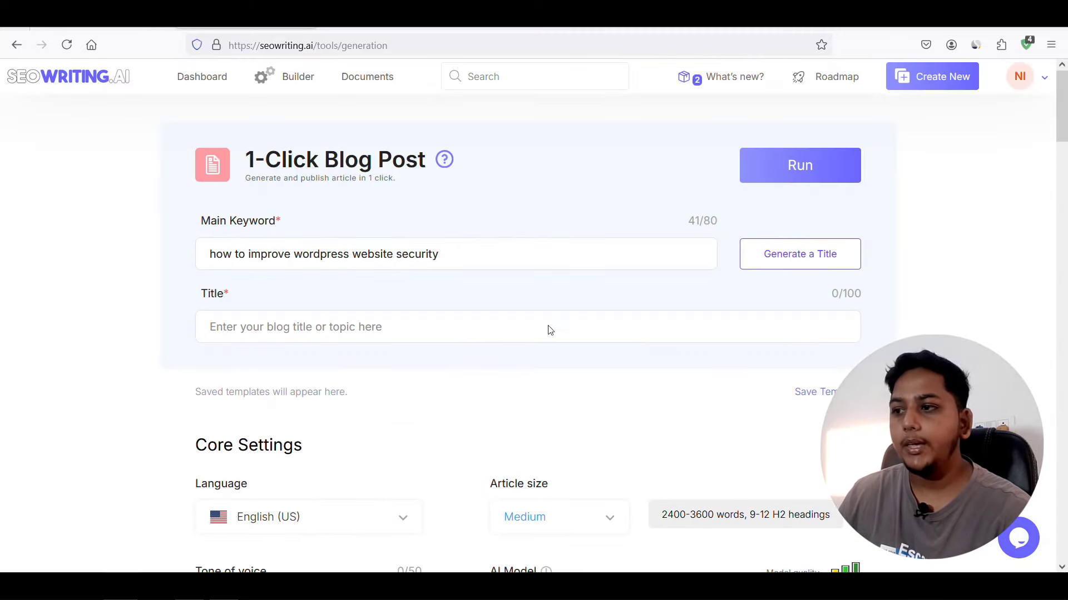
{"action": "left_click", "coordinate": [800, 259]}
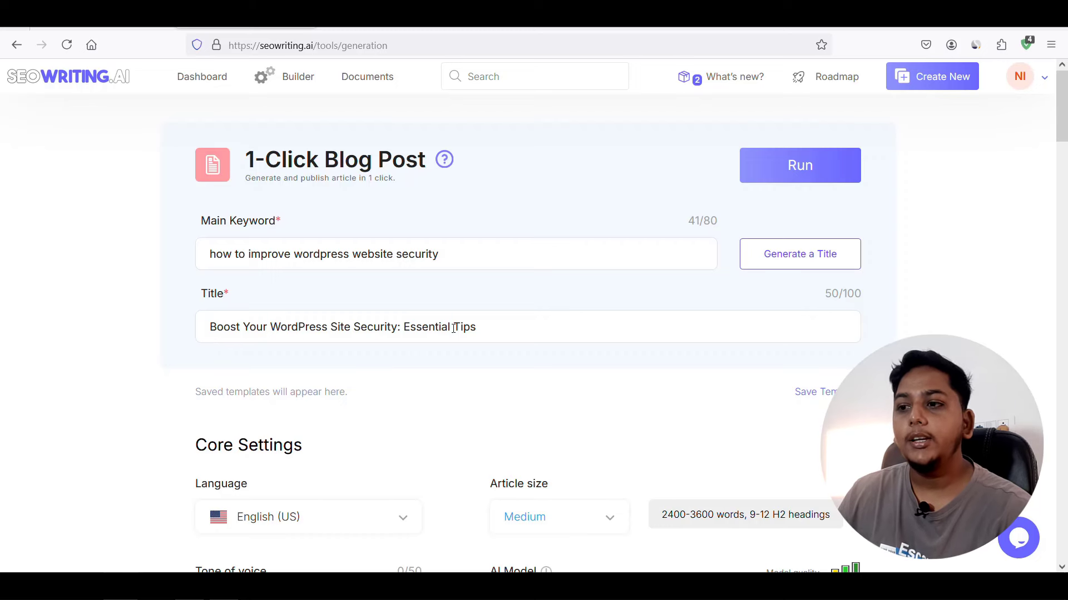
{"action": "left_click", "coordinate": [779, 255]}
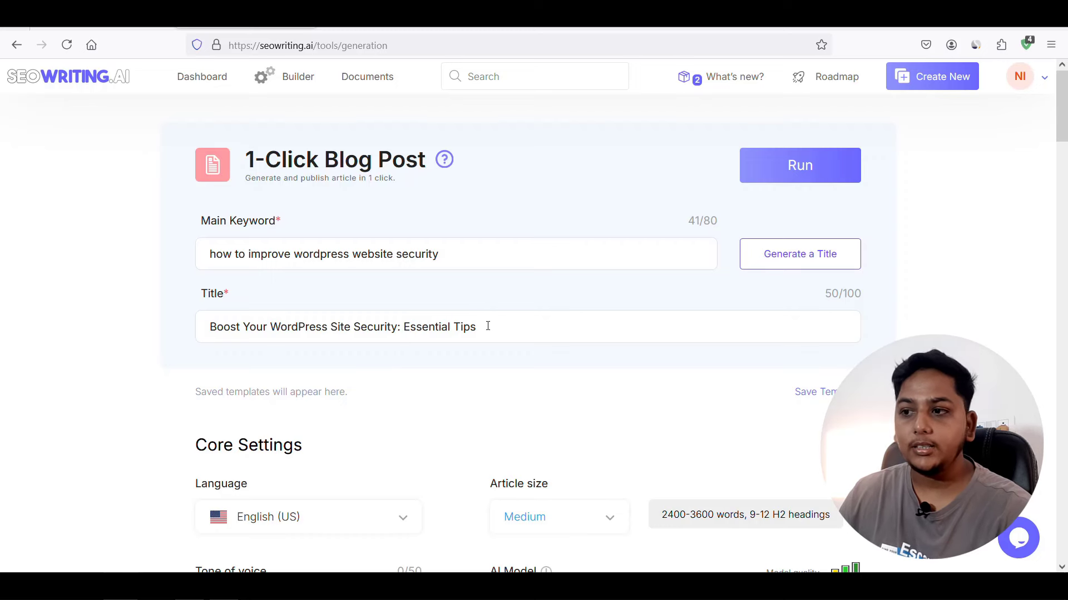
Replace the generated blog title with "How to improve wordpress website security in 2024".
{"action": "left_click_drag", "start_coordinate": [487, 327], "coordinate": [165, 336]}
{"action": "key", "text": "BackSpace"}
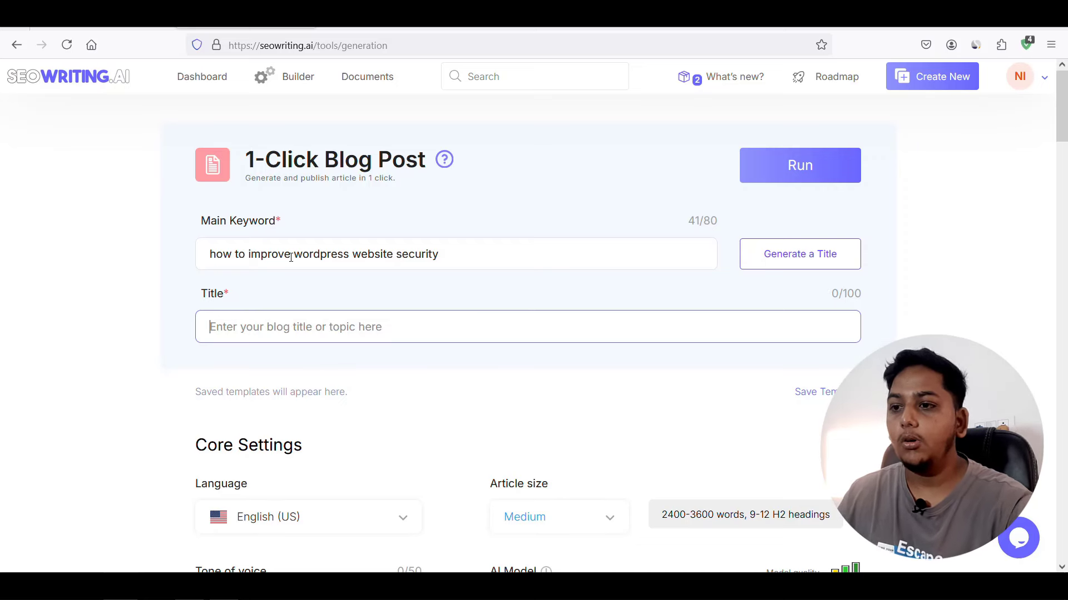
{"action": "type", "text": "how to improve wordpress website security"}
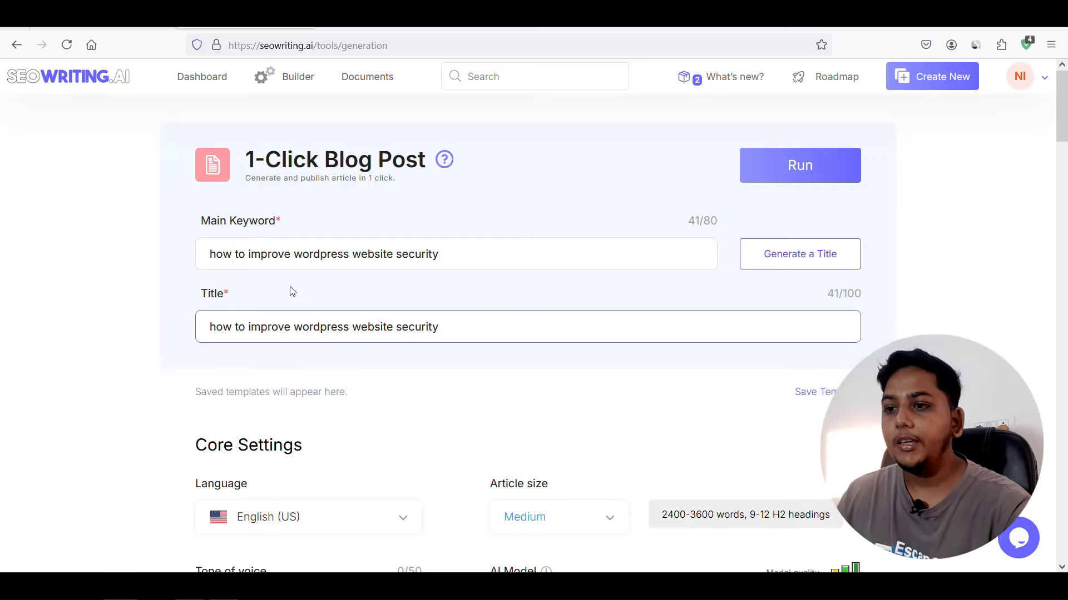
{"action": "left_click", "coordinate": [217, 331]}
{"action": "key", "text": "BackSpace"}
{"action": "type", "text": "H"}
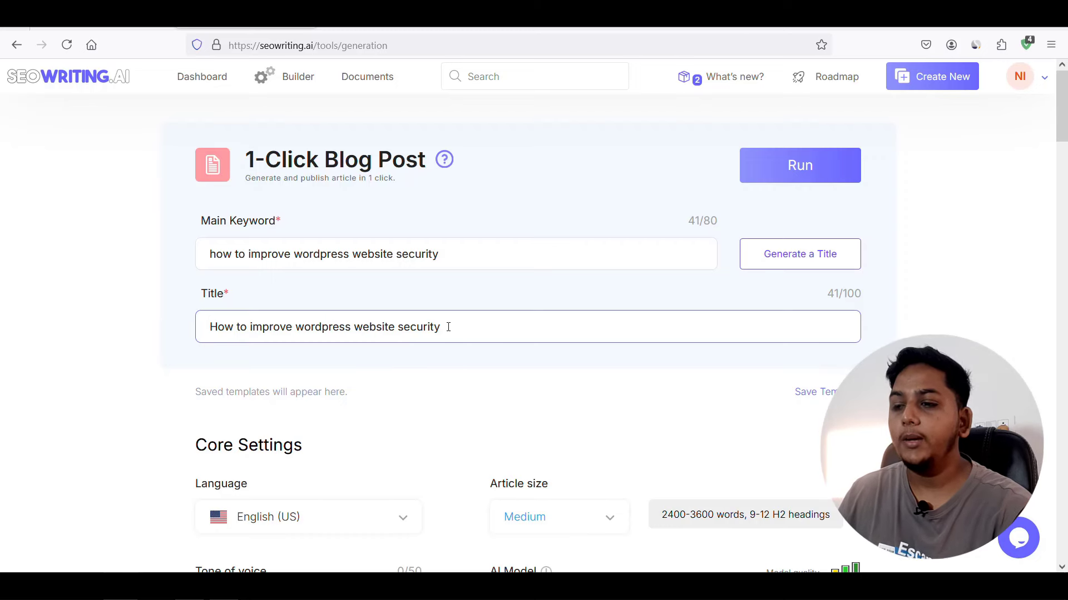
{"action": "type", "text": "in"}
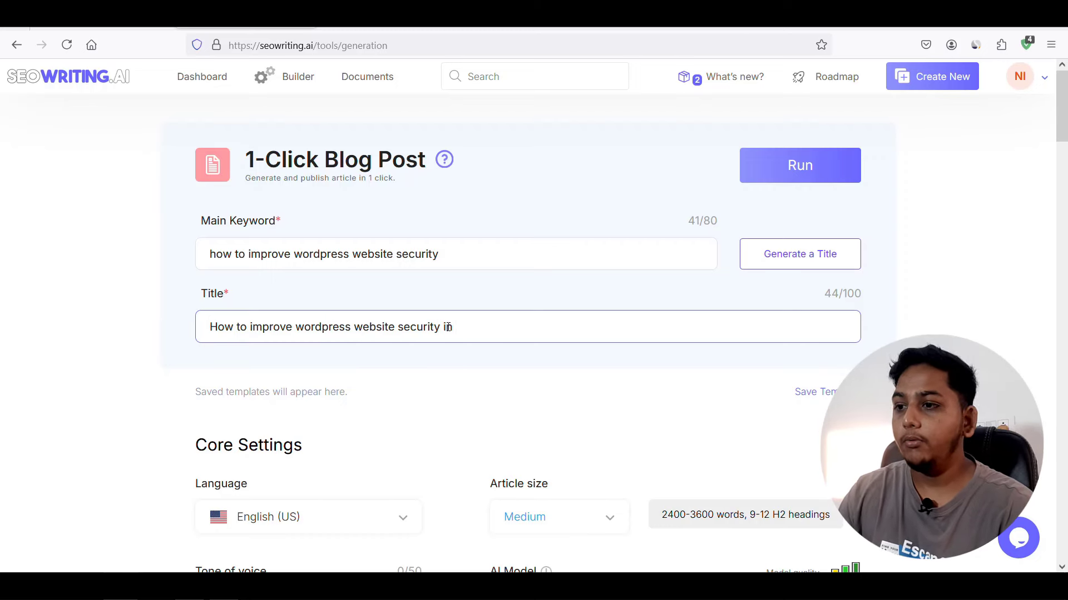
{"action": "type", "text": " 2024"}
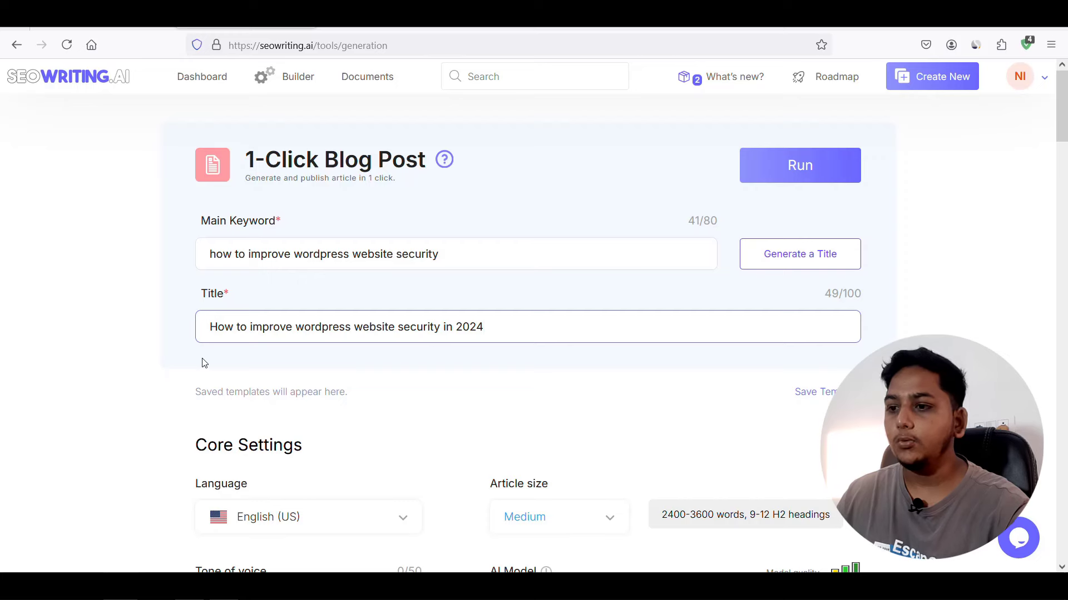
Run the blog post generation and open the finished article from the Builder list.
{"action": "left_click", "coordinate": [802, 171]}
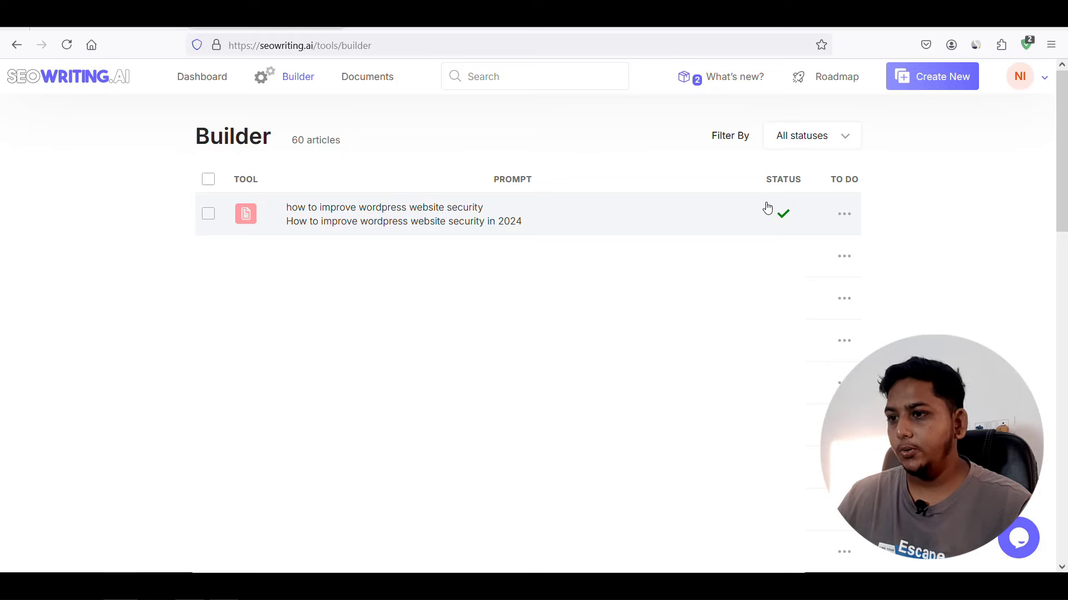
{"action": "left_click", "coordinate": [560, 215]}
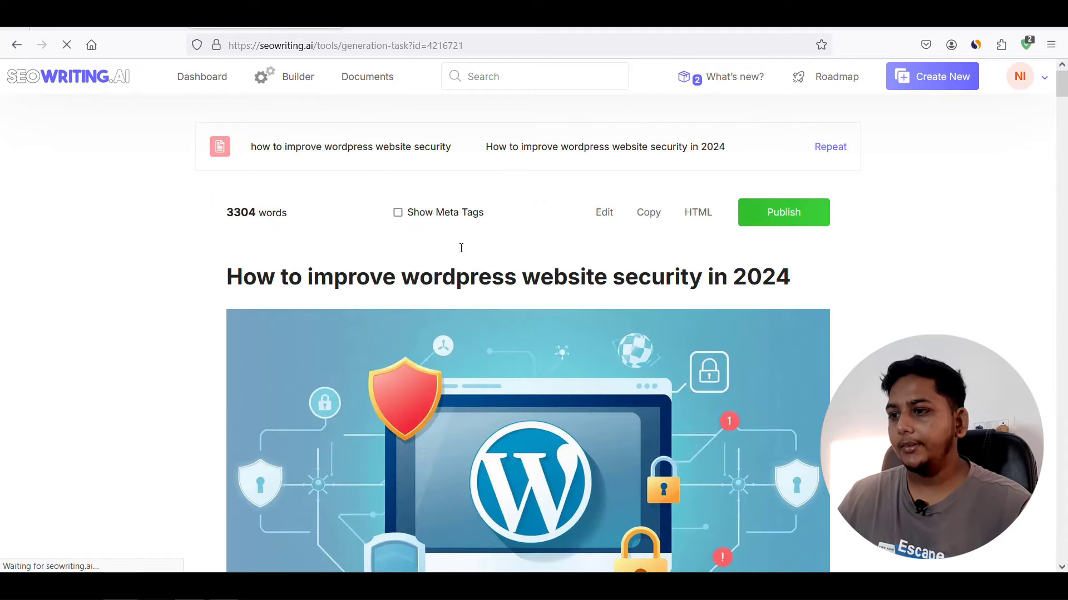
Look through the generated article's text and images, and copy the whole article.
{"action": "left_click_drag", "start_coordinate": [1065, 92], "coordinate": [1065, 99]}
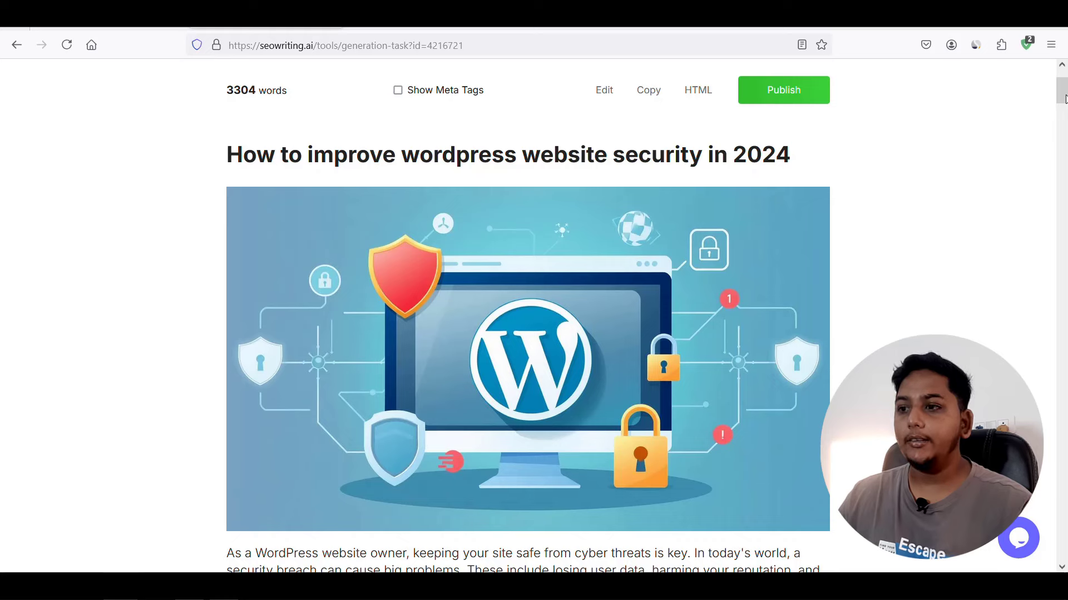
{"action": "mouse_move", "coordinate": [572, 343]}
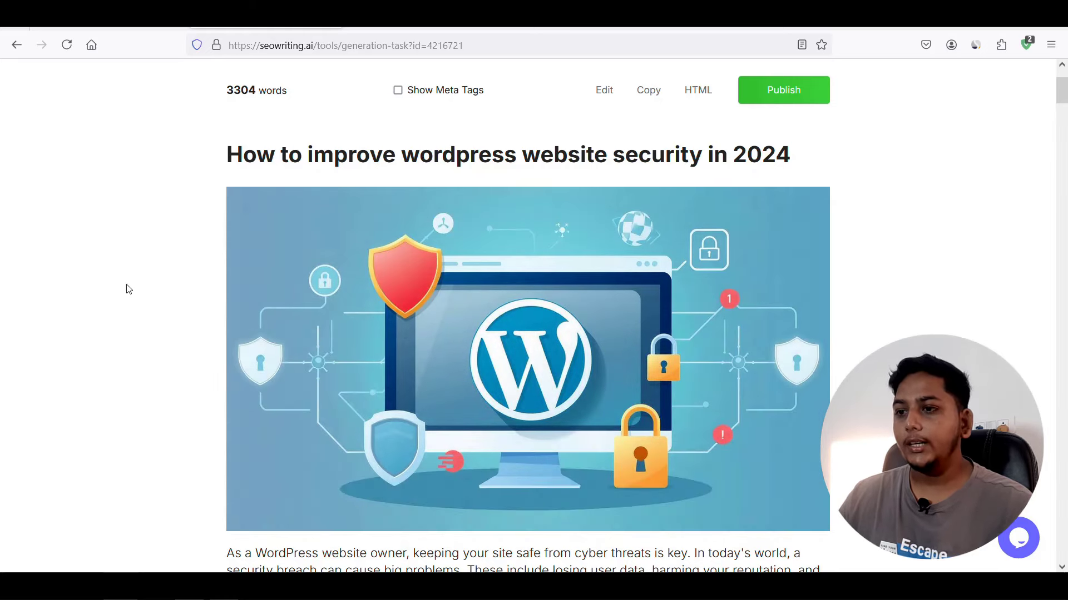
{"action": "mouse_move", "coordinate": [779, 256]}
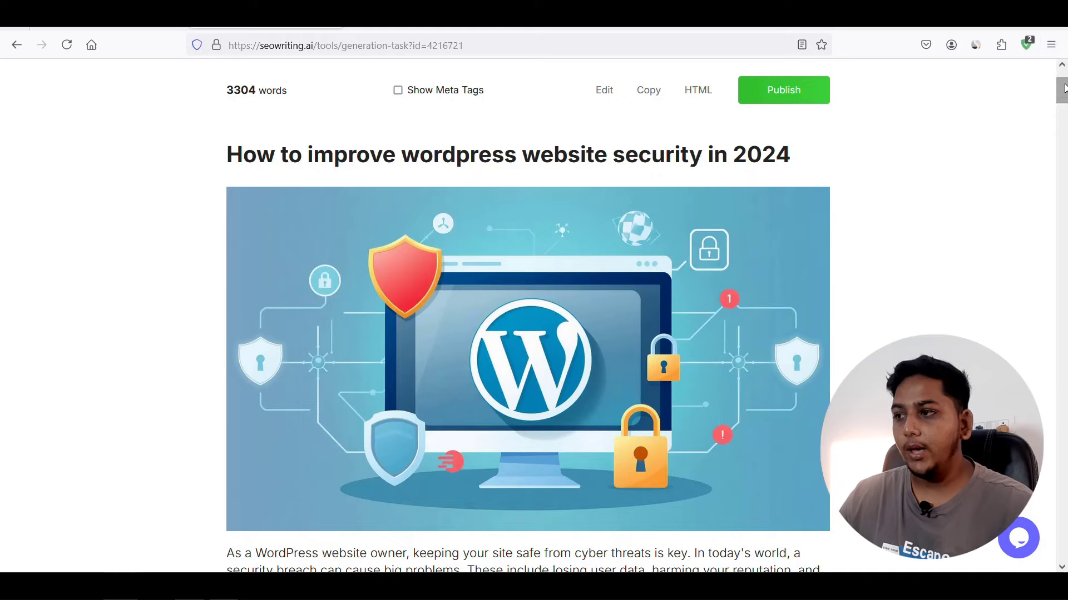
{"action": "left_click_drag", "start_coordinate": [1064, 93], "coordinate": [1064, 251]}
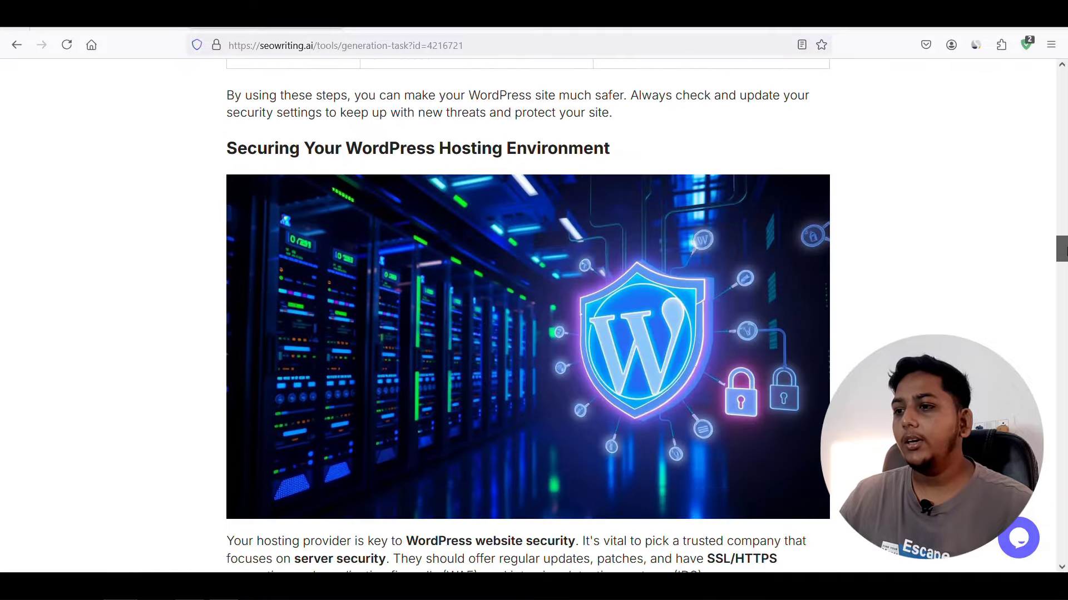
{"action": "mouse_move", "coordinate": [449, 311]}
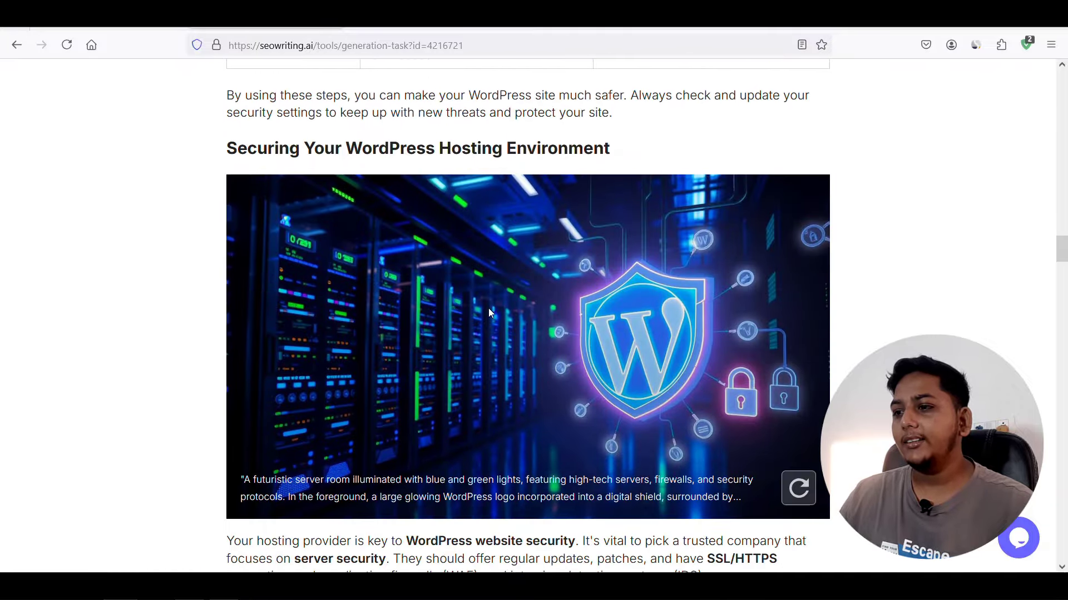
{"action": "left_click_drag", "start_coordinate": [1064, 253], "coordinate": [1064, 75]}
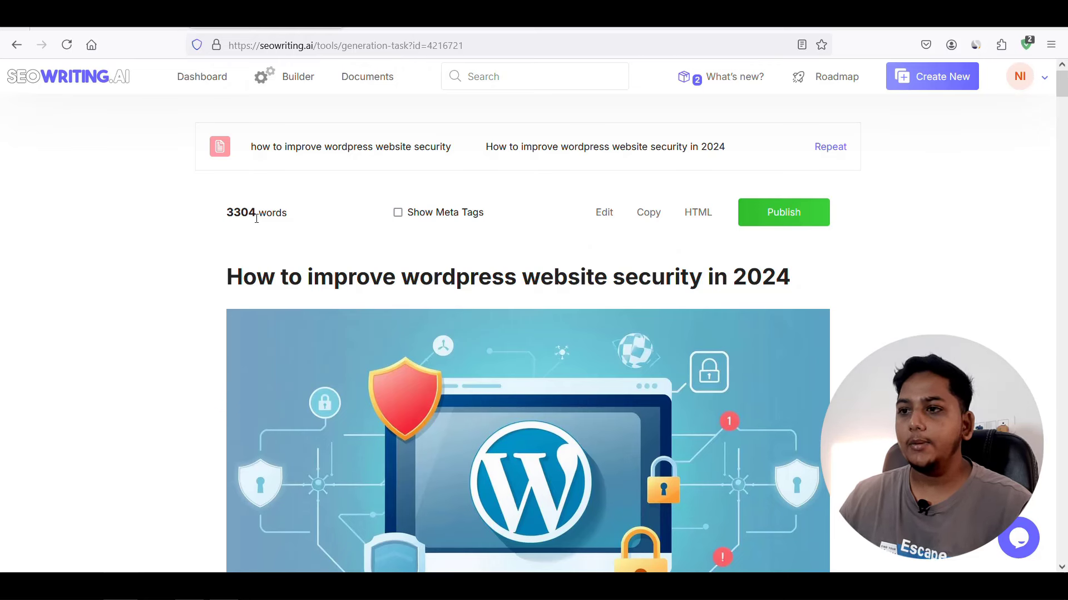
{"action": "left_click", "coordinate": [649, 214]}
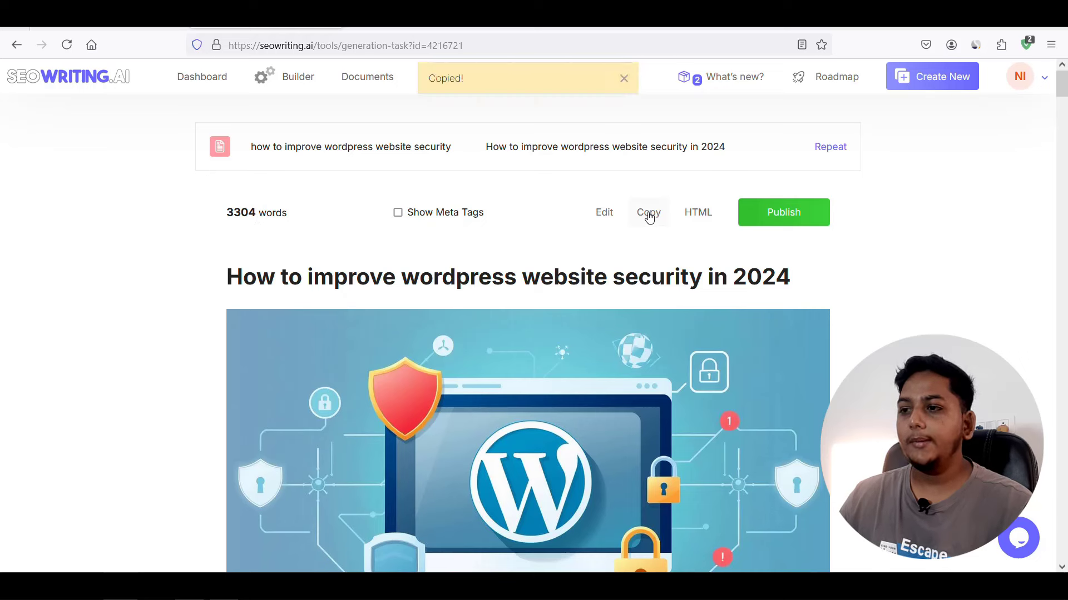